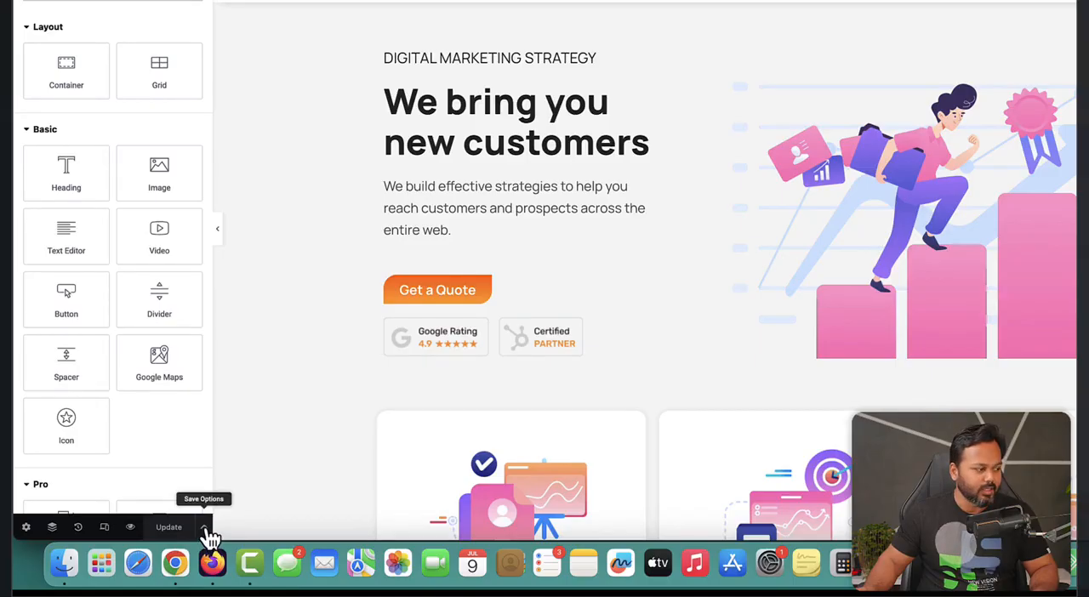
Save the Home page design to the Elementor library as a template named "homepage template".
click(205, 532)
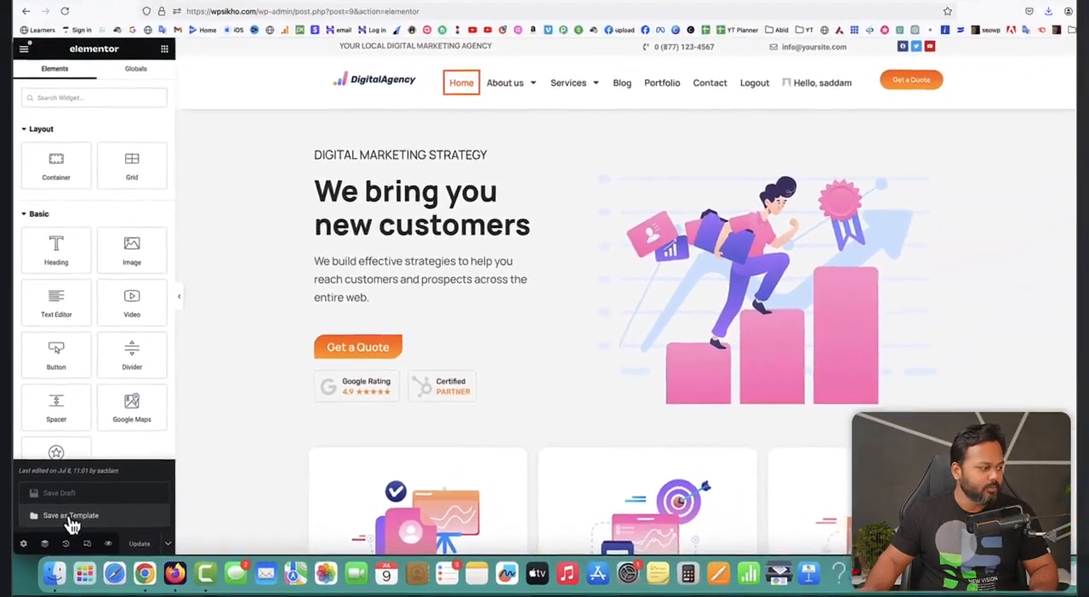
click(100, 504)
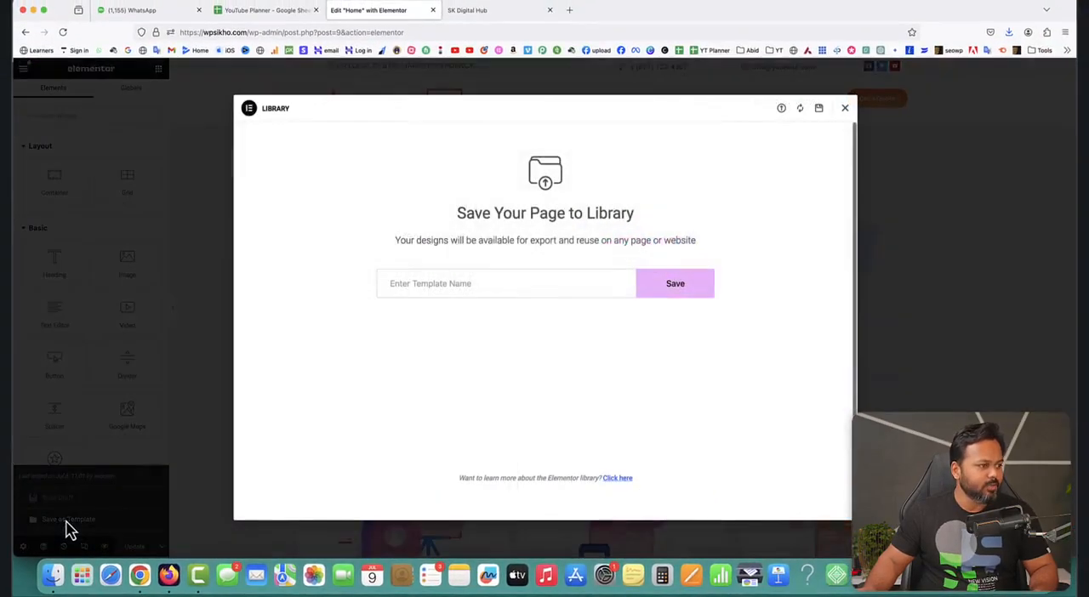
click(425, 283)
text(homepage temp)
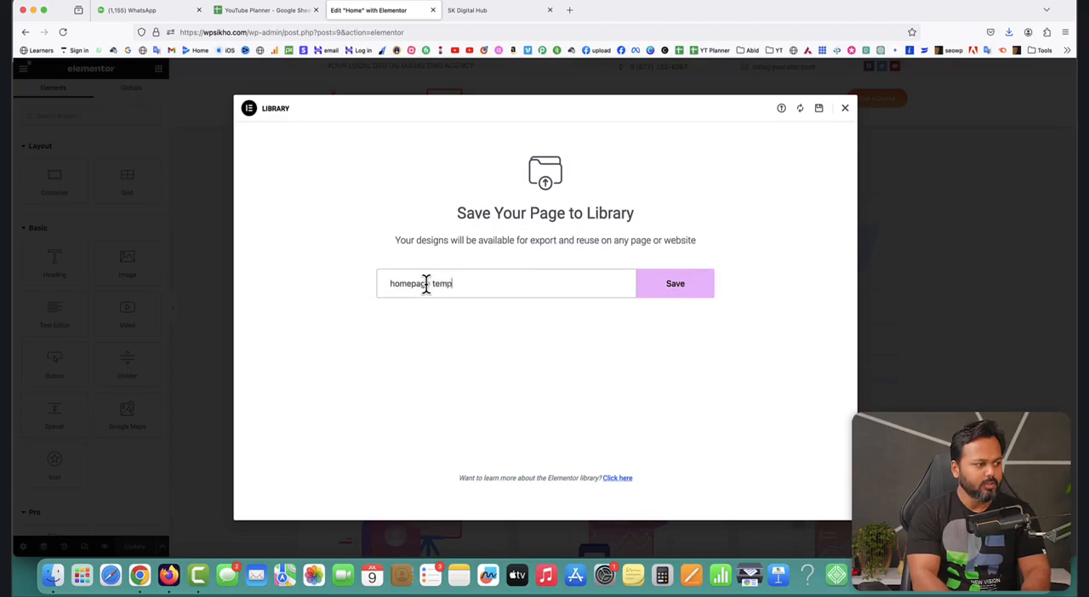
text(late)
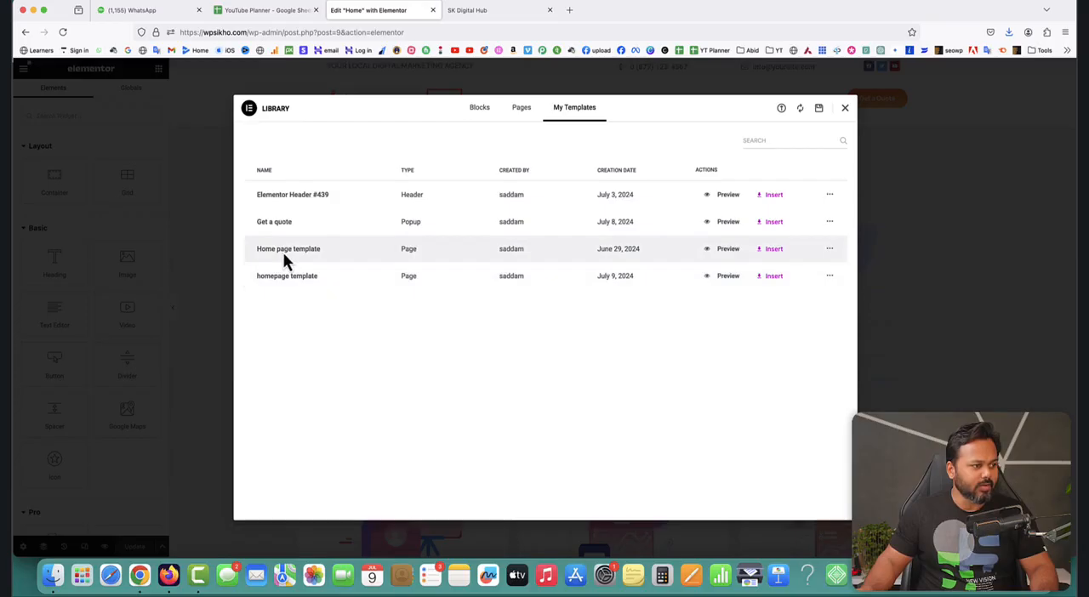
Delete the older "Home page template" created June 29, 2024 from the saved templates and close the library.
click(830, 248)
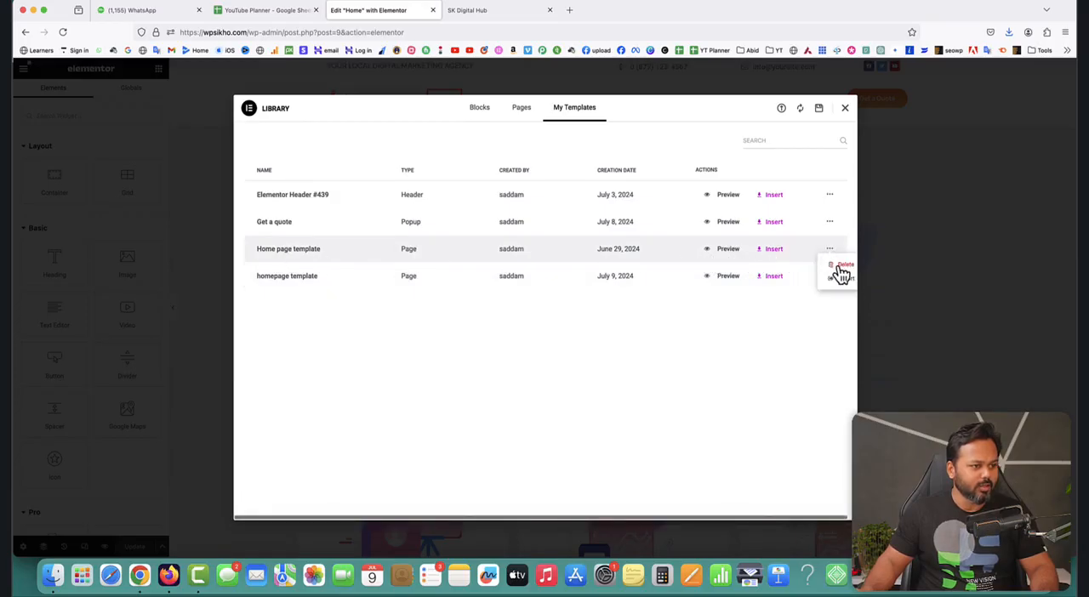
click(843, 264)
click(621, 333)
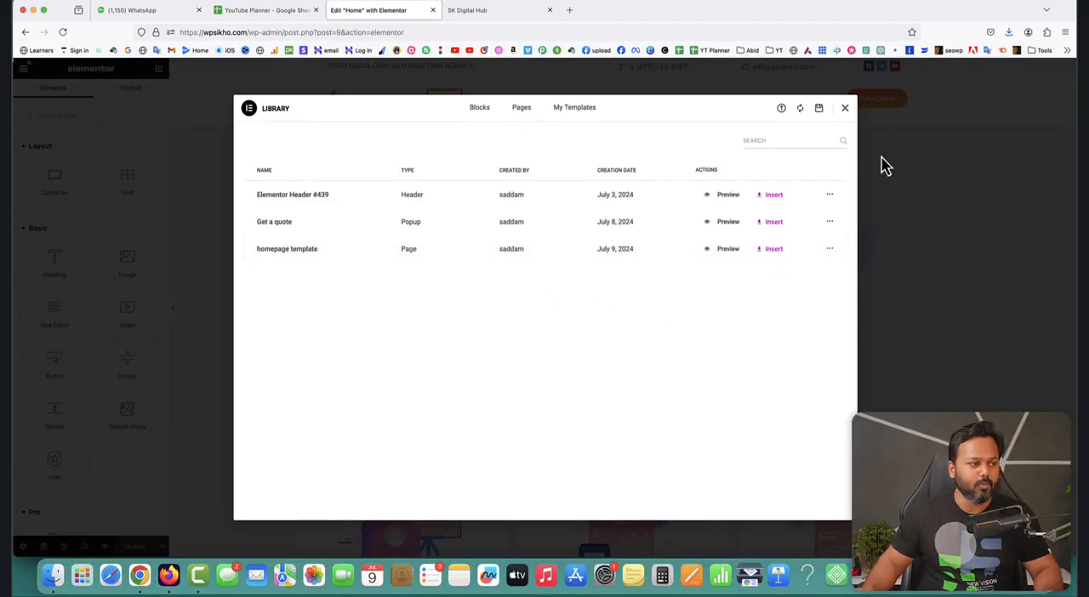
click(845, 111)
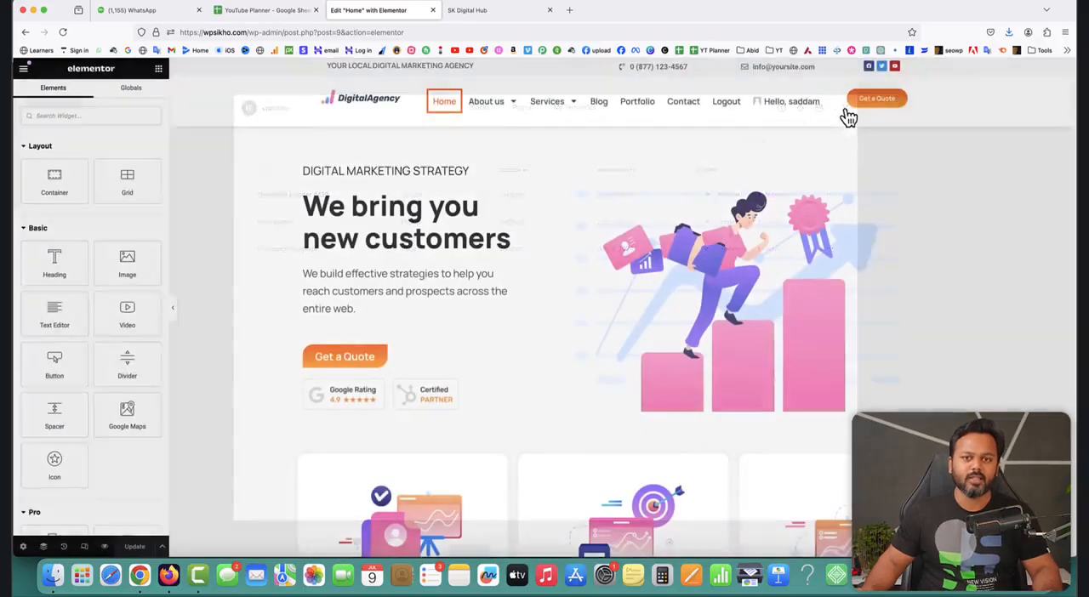
Exit the Elementor editor to WordPress and add a new page titled "Dummy page".
click(23, 68)
click(57, 316)
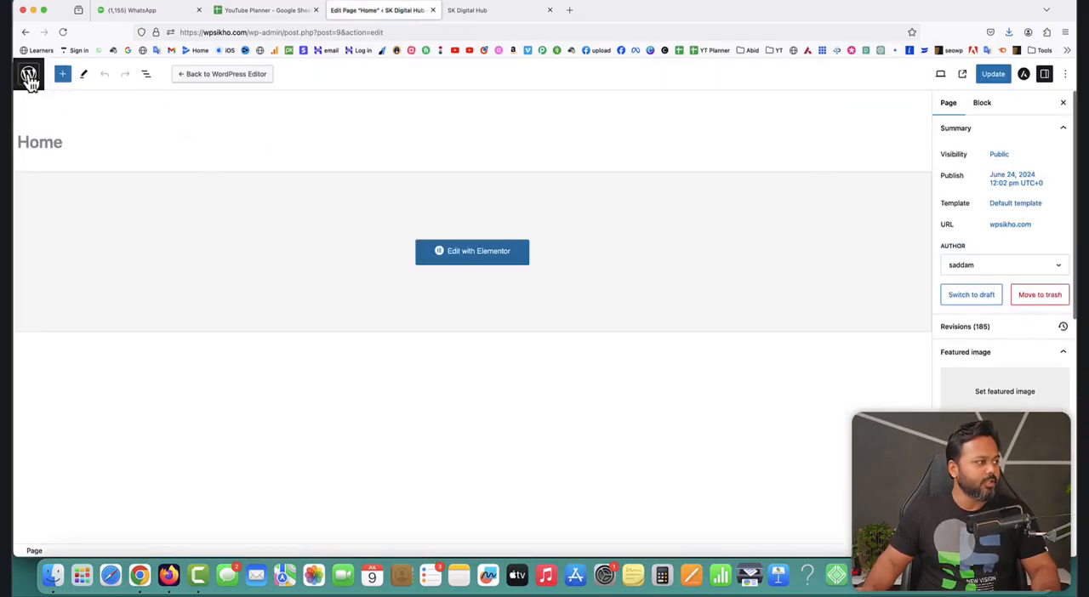
click(27, 73)
click(173, 96)
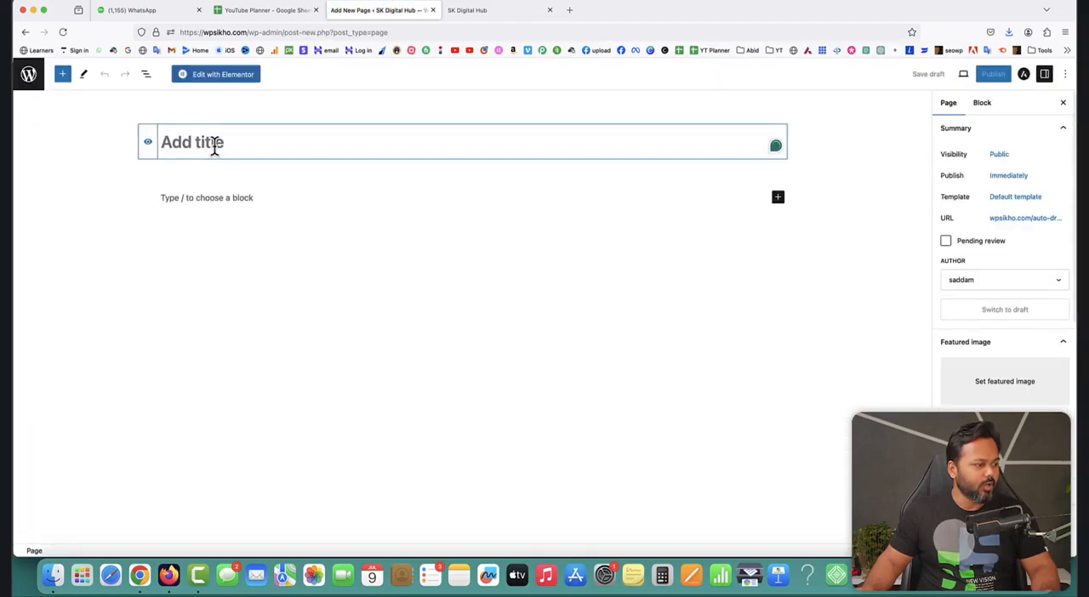
text(Dummy page)
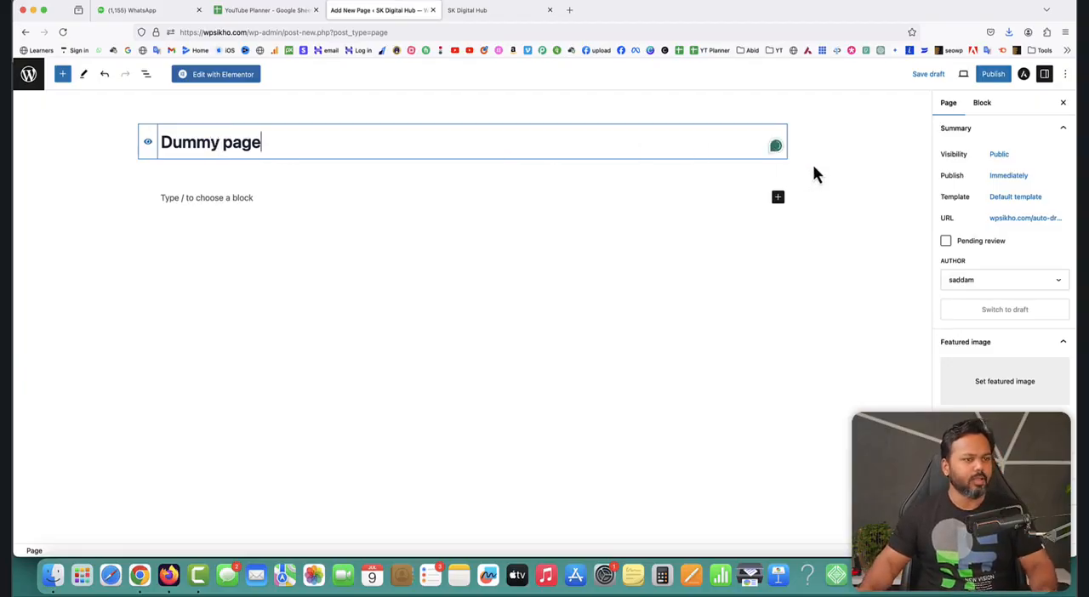
Configure the page's Astra settings with the full-width container layout, no sidebar and the banner area disabled.
click(1023, 74)
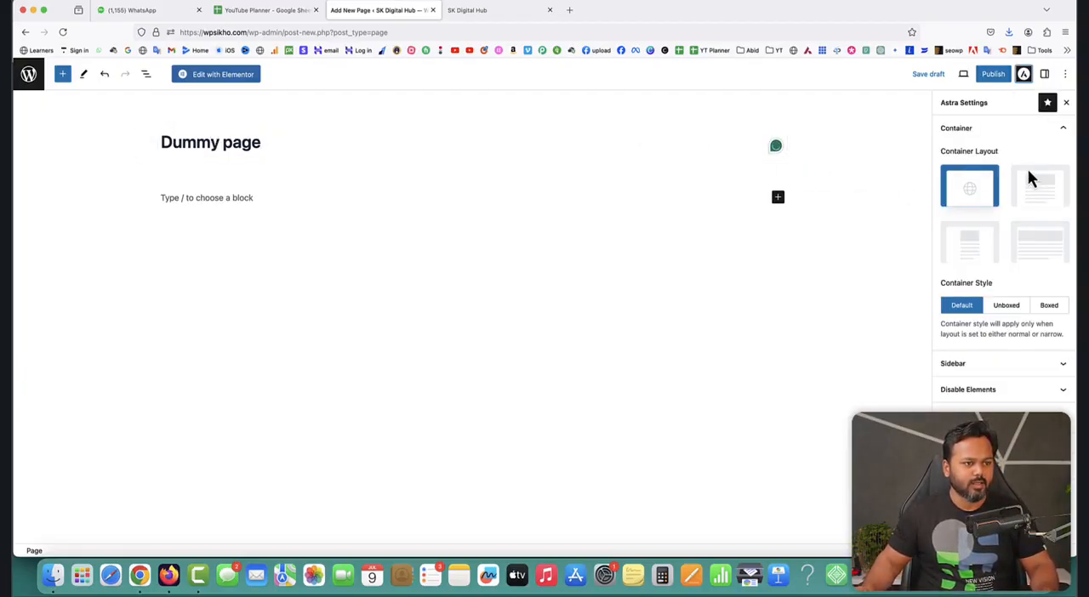
click(1038, 243)
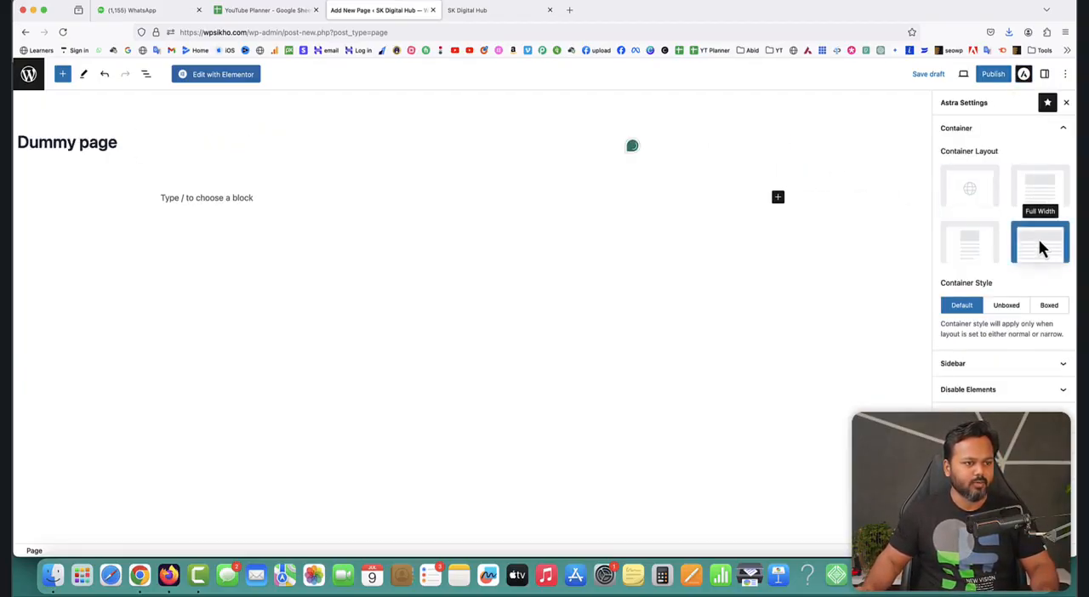
click(997, 369)
scroll(1008, 370, down, 1)
click(1038, 382)
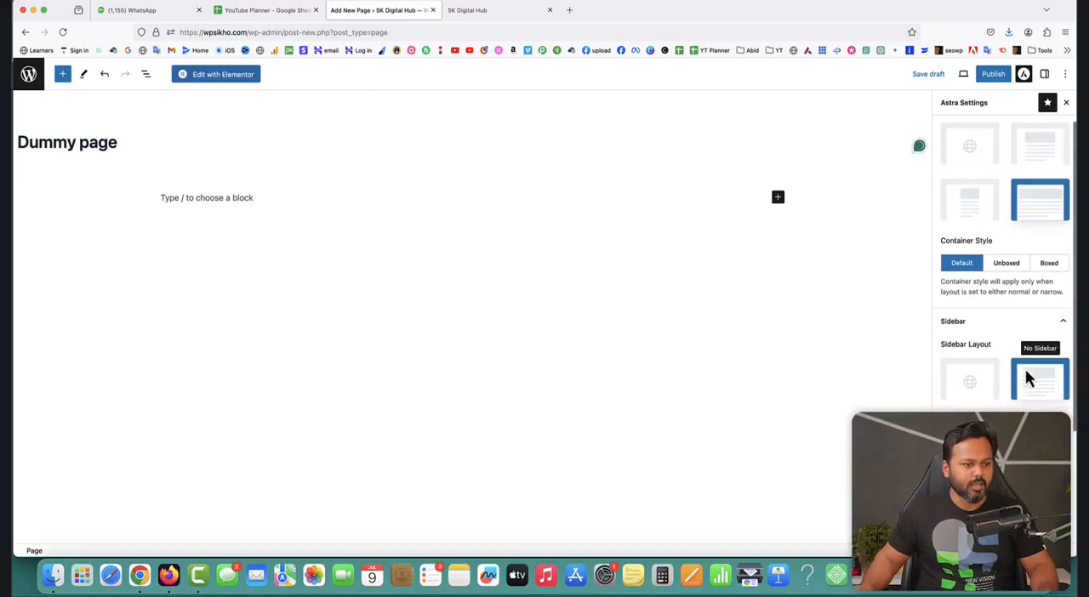
click(1008, 322)
click(987, 390)
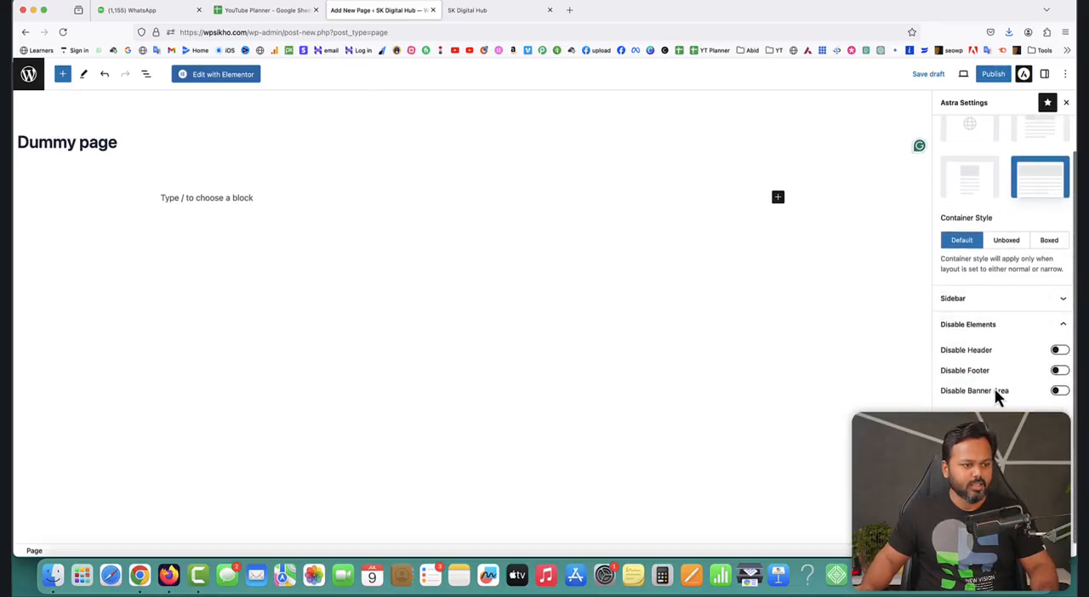
click(1058, 397)
scroll(1017, 231, up, 2)
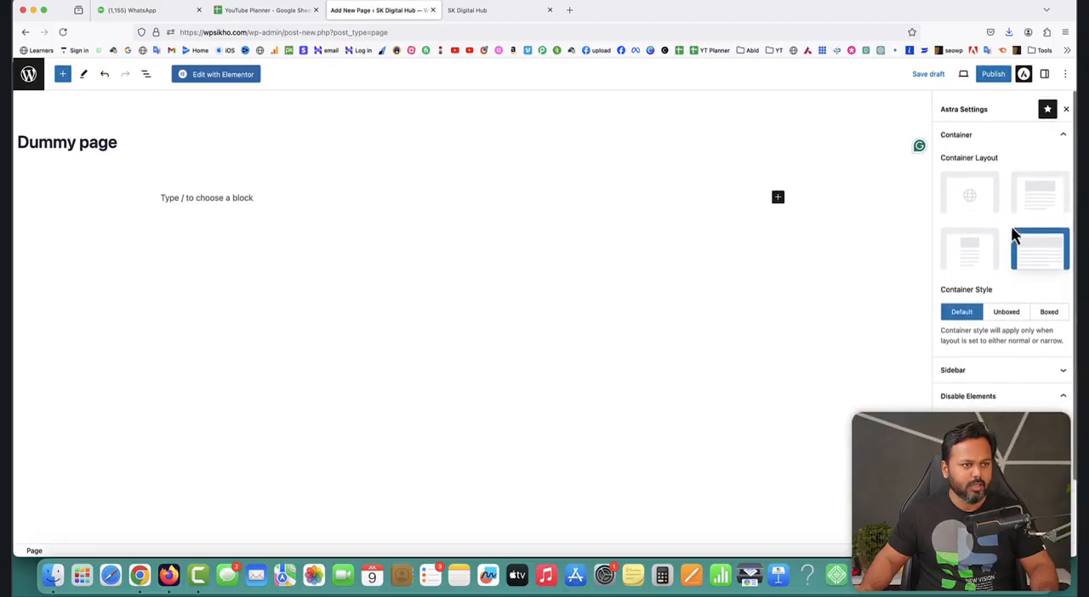
Publish the Dummy page and open it for editing in Elementor.
click(996, 77)
click(992, 76)
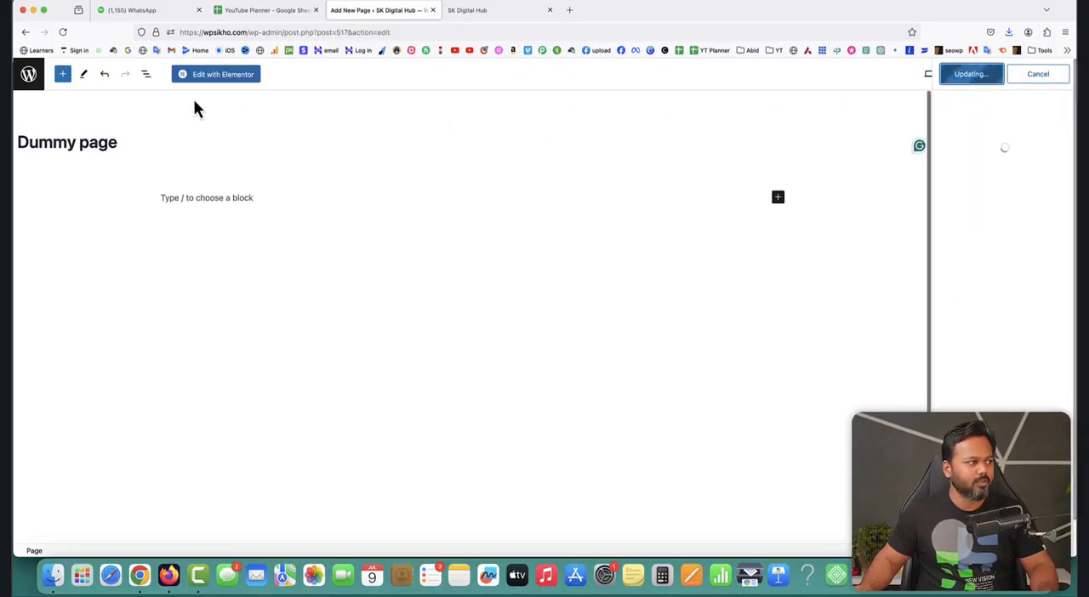
click(225, 76)
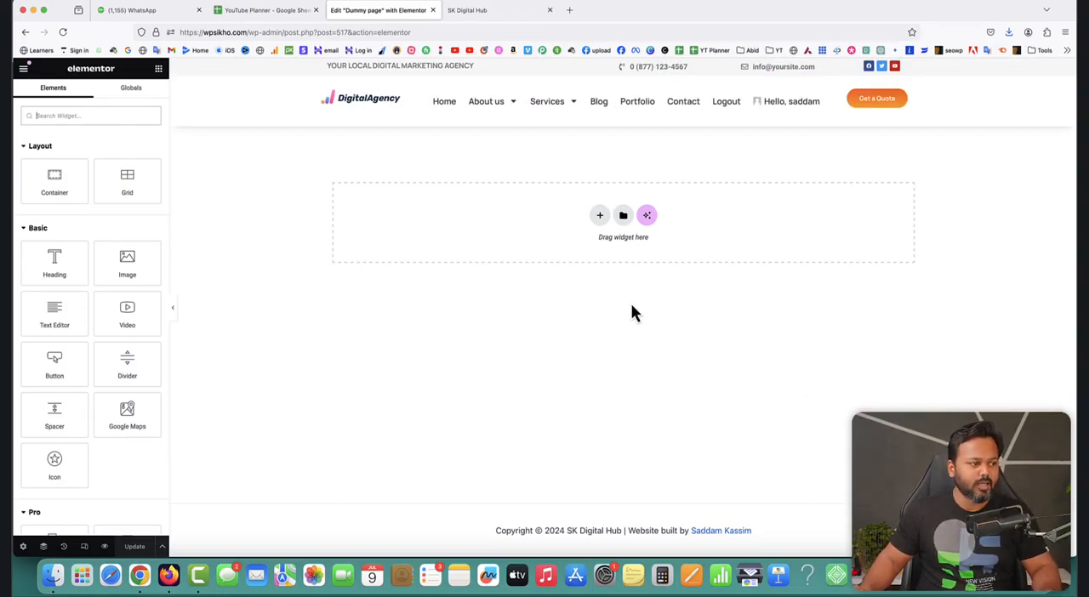
Insert the saved "homepage template" into the empty Dummy page and review the imported sections.
click(622, 217)
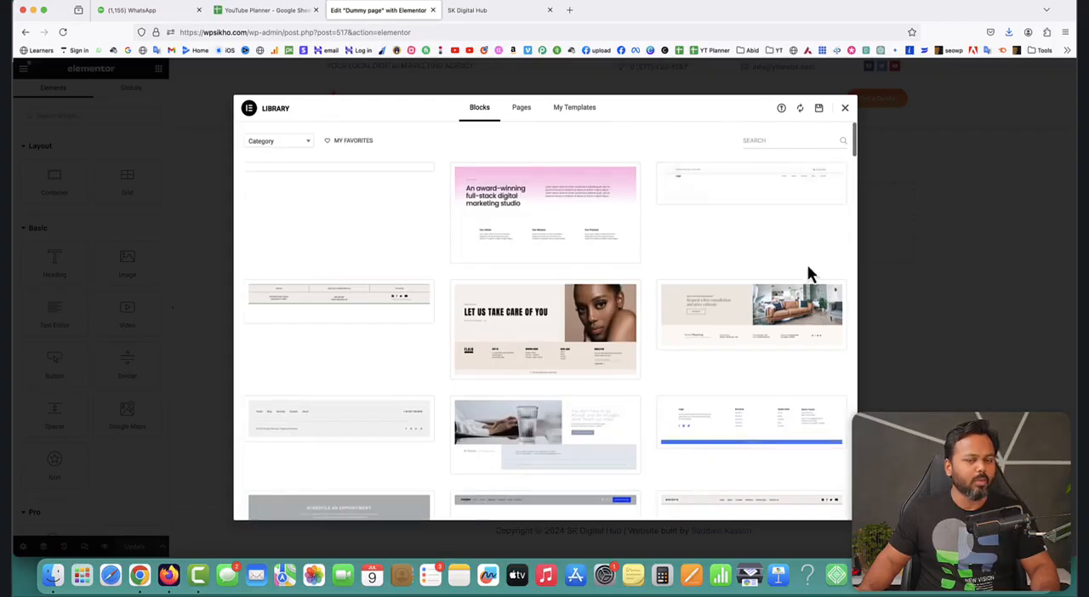
click(575, 116)
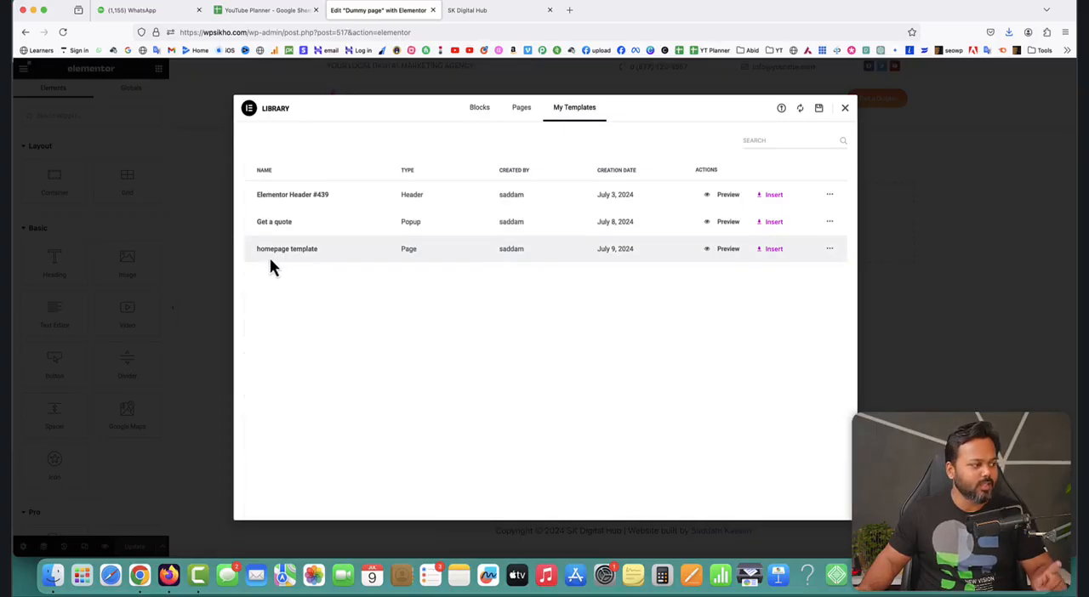
click(766, 250)
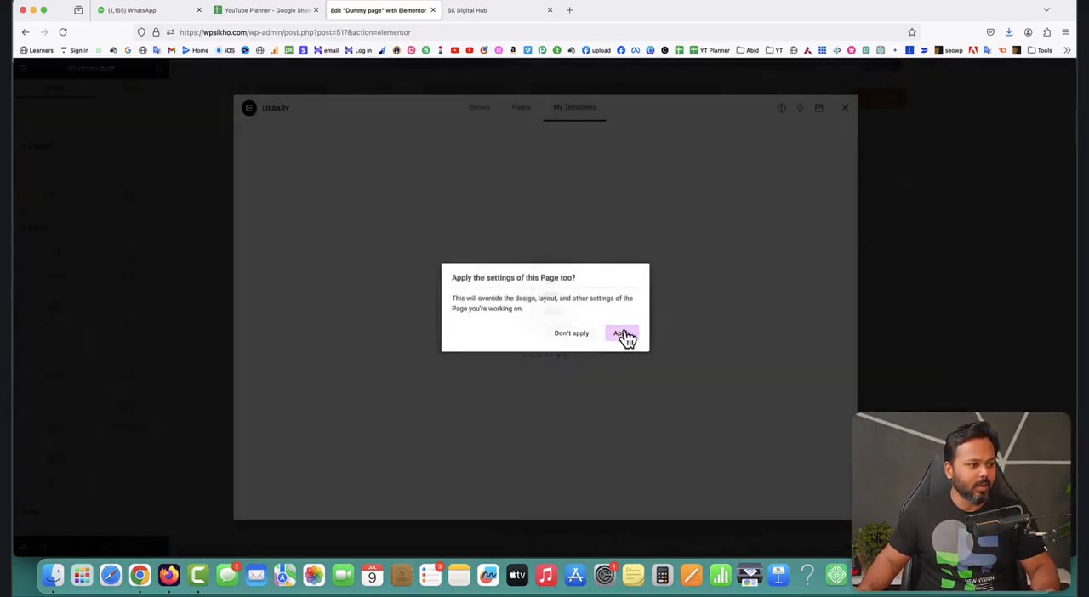
click(630, 333)
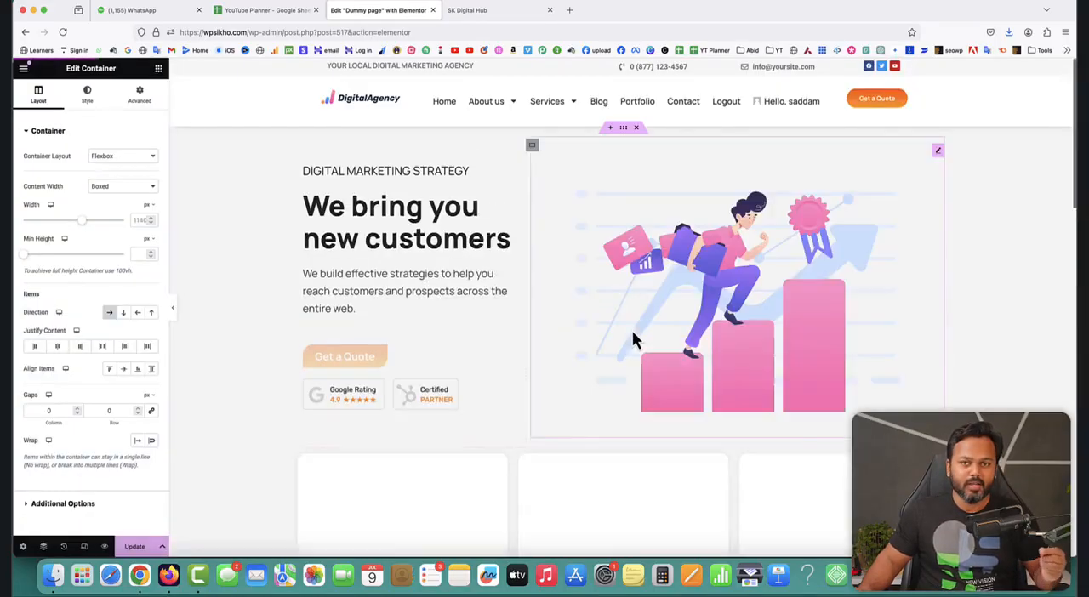
scroll(813, 423, down, 15)
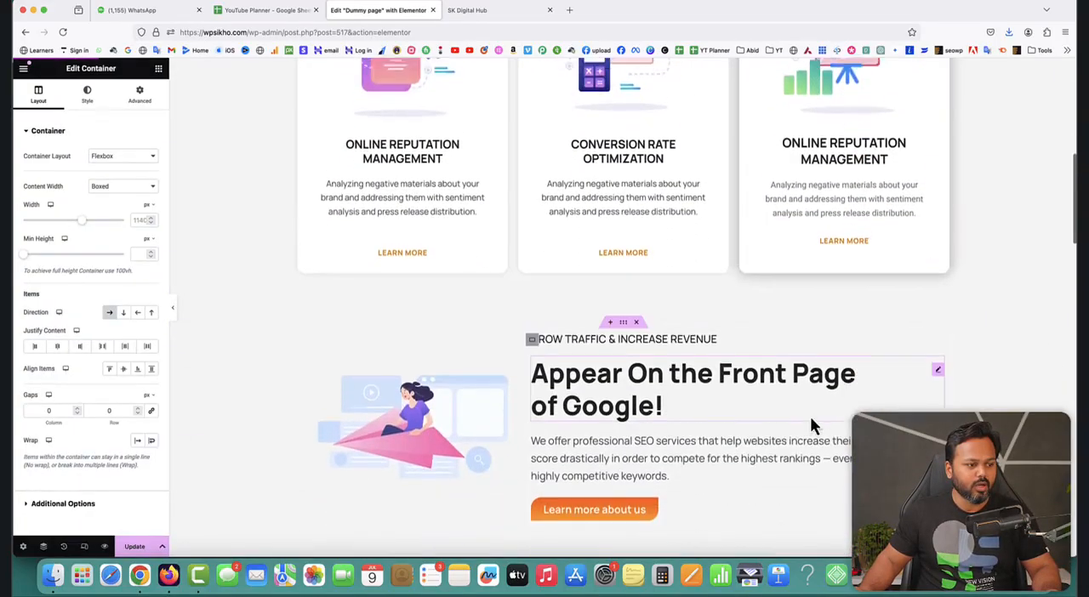
scroll(811, 421, up, 5)
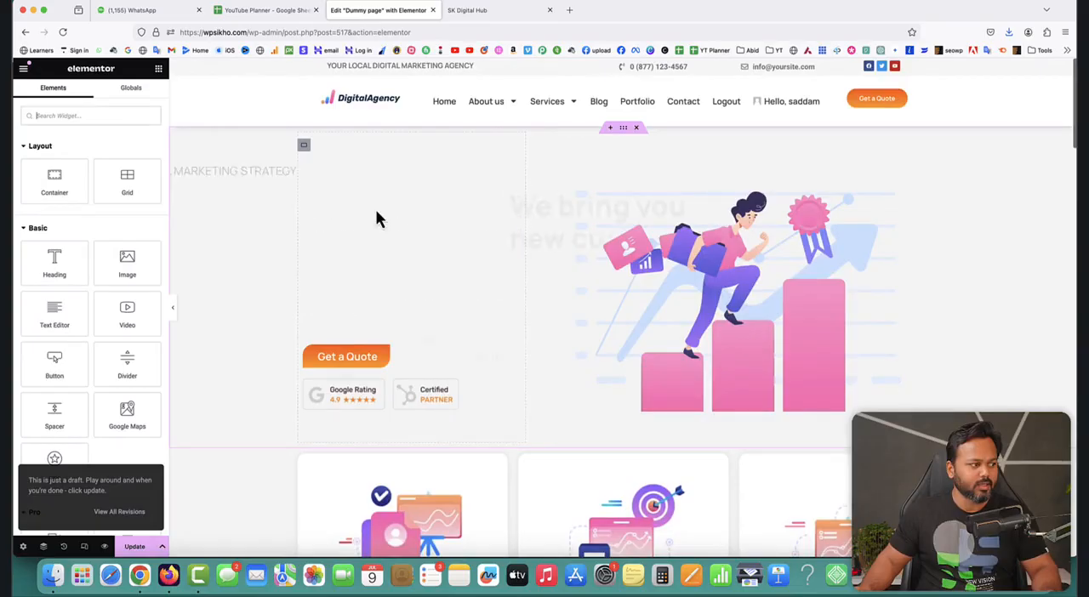
Append the sample text "sfegaw" to the "We bring you new customers" heading, and remove it again.
click(503, 218)
right_click(517, 212)
click(437, 194)
click(136, 173)
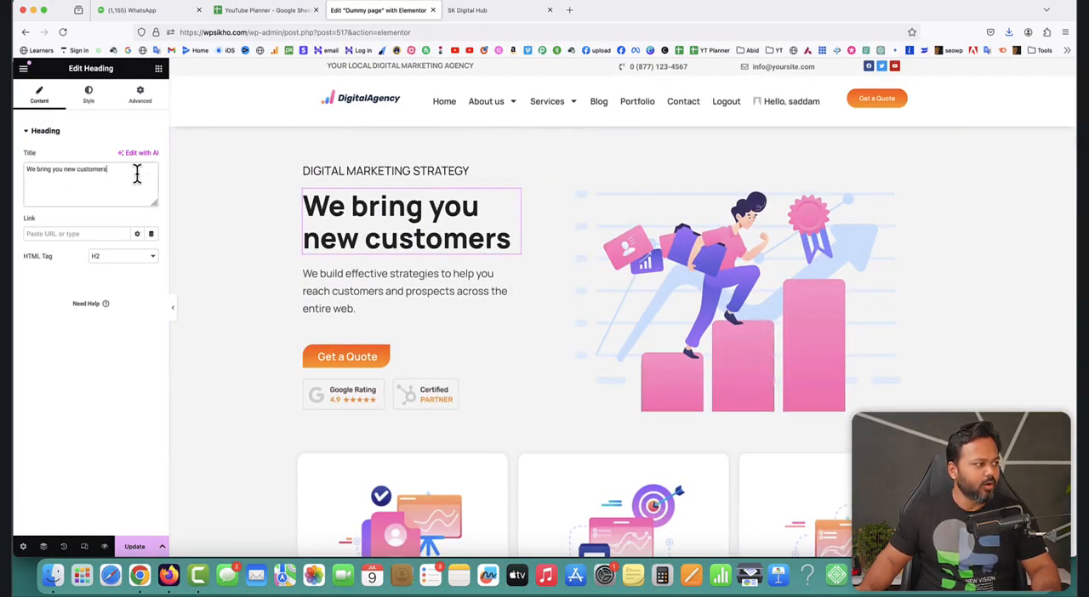
text(sfegaw)
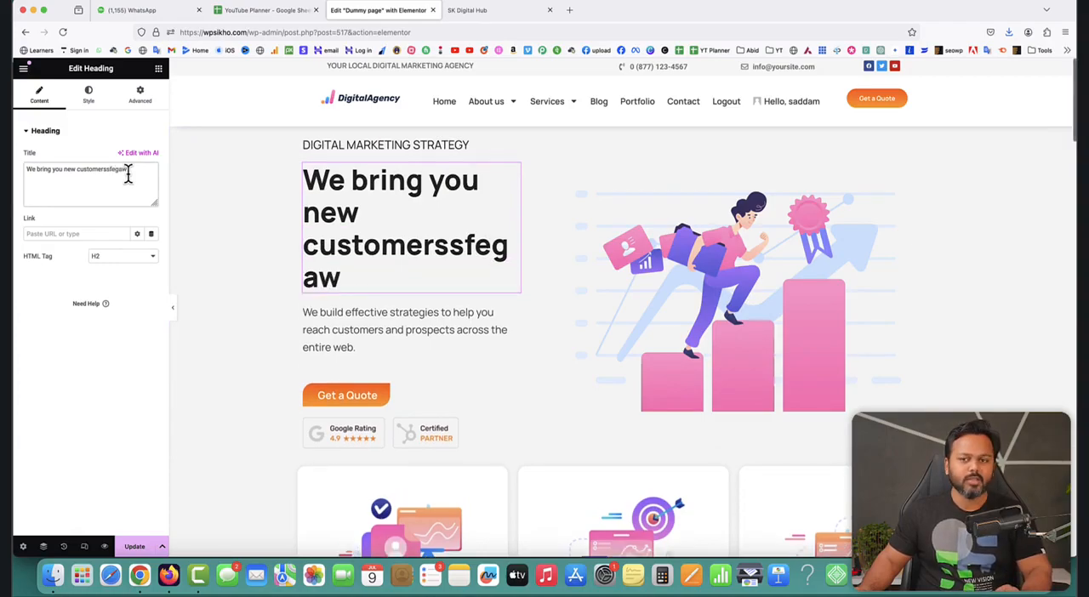
key(BackSpace)
key(BackSpace)
key(BackSpace)
key(BackSpace)
key(BackSpace)
key(BackSpace)
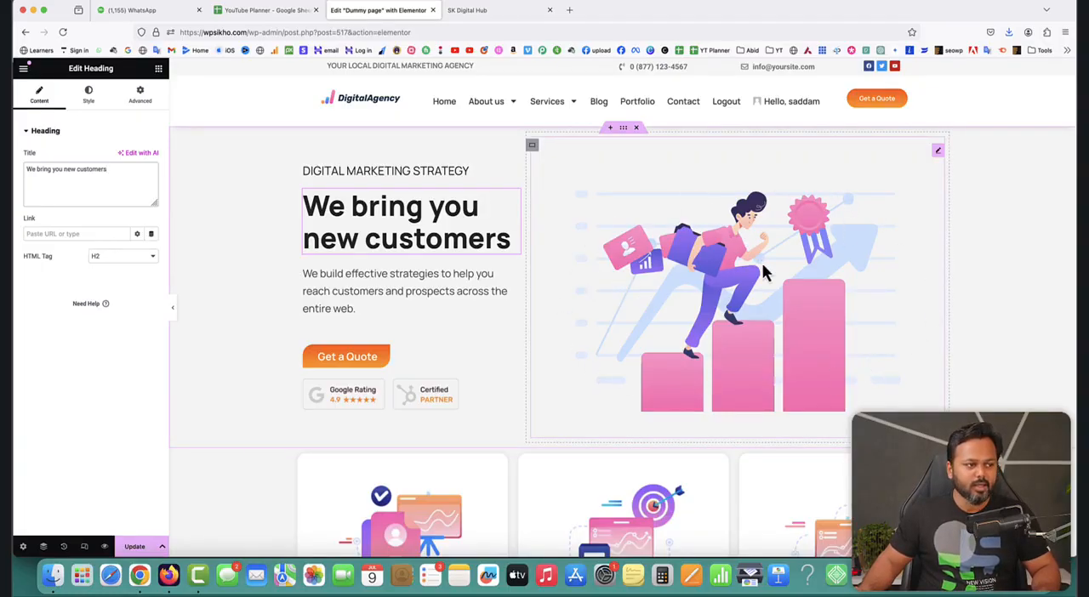
Examine the link set on the LEARN MORE button of the Conversion Rate Optimization card.
scroll(769, 264, down, 5)
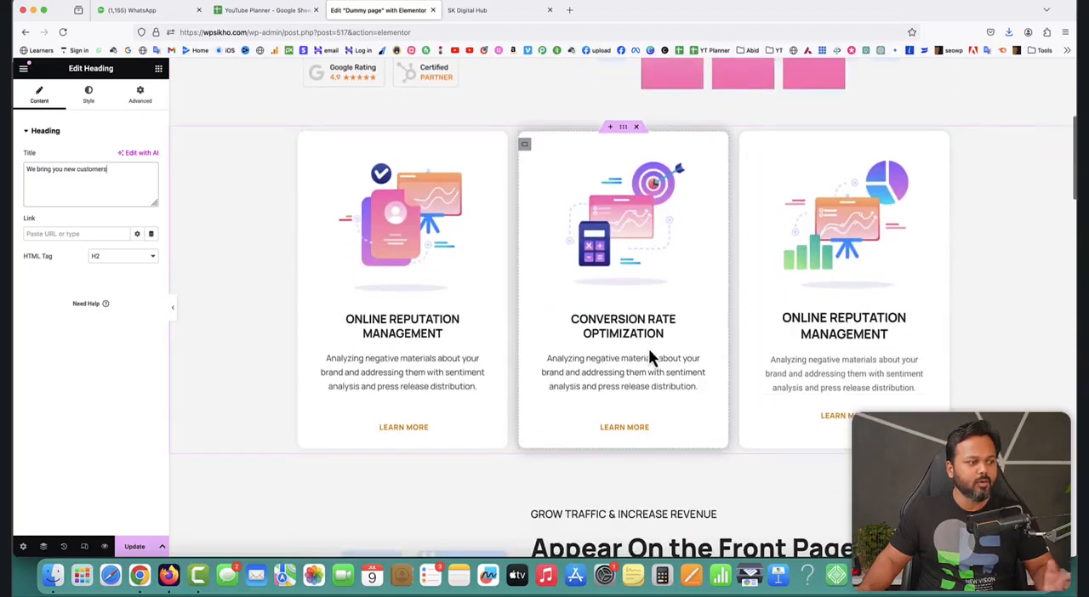
scroll(655, 351, down, 2)
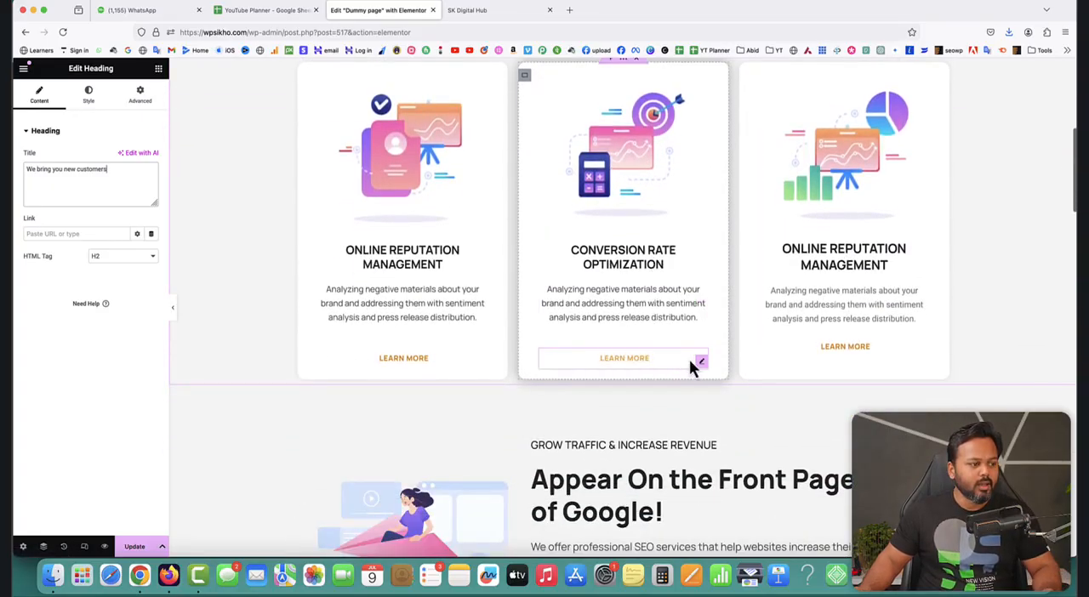
click(702, 362)
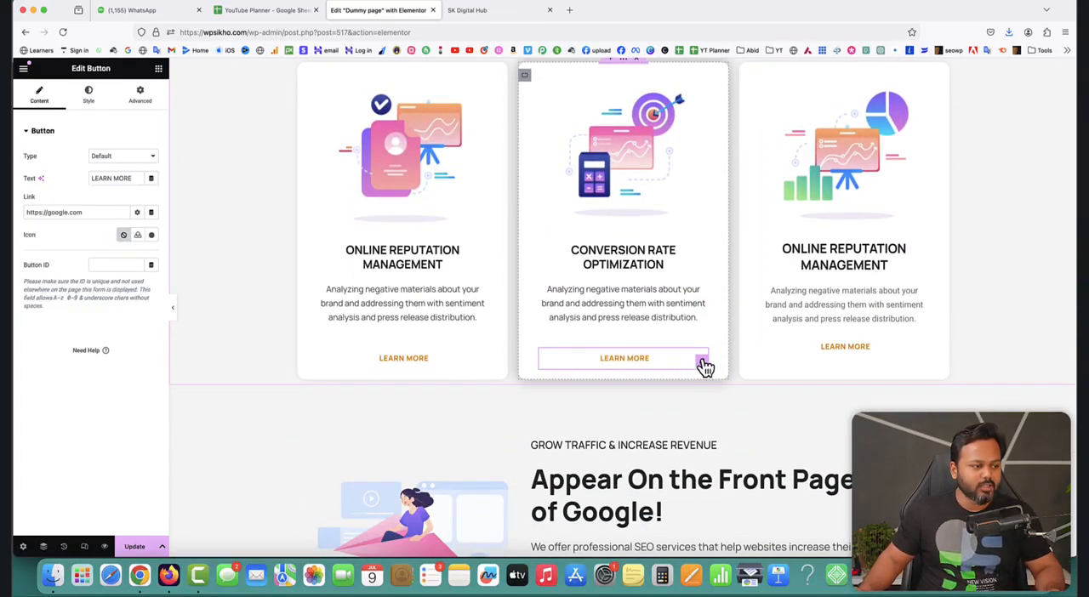
drag(102, 213, 19, 211)
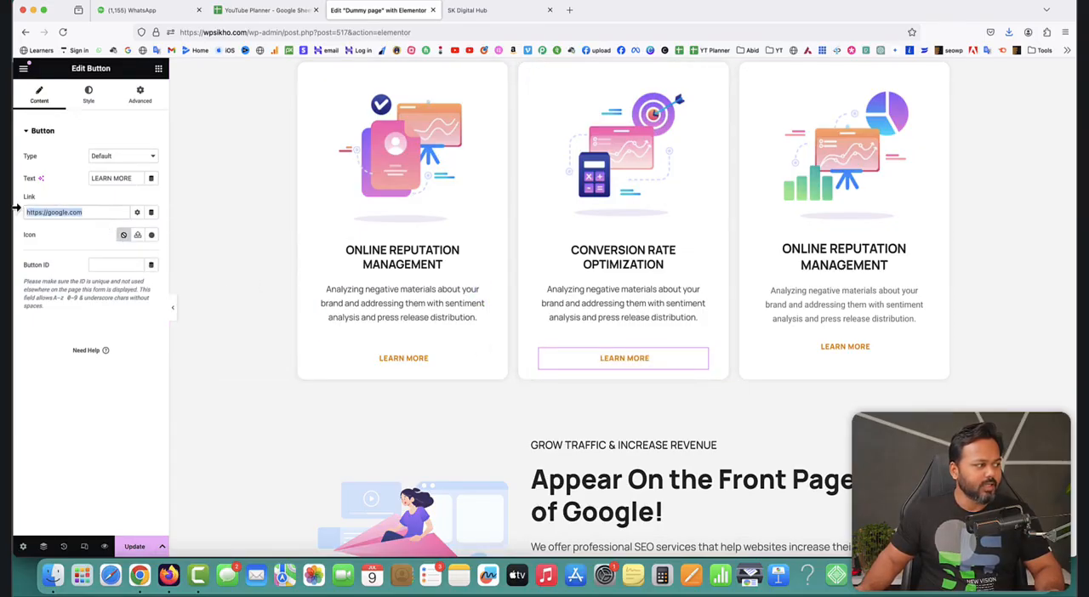
scroll(714, 320, down, 10)
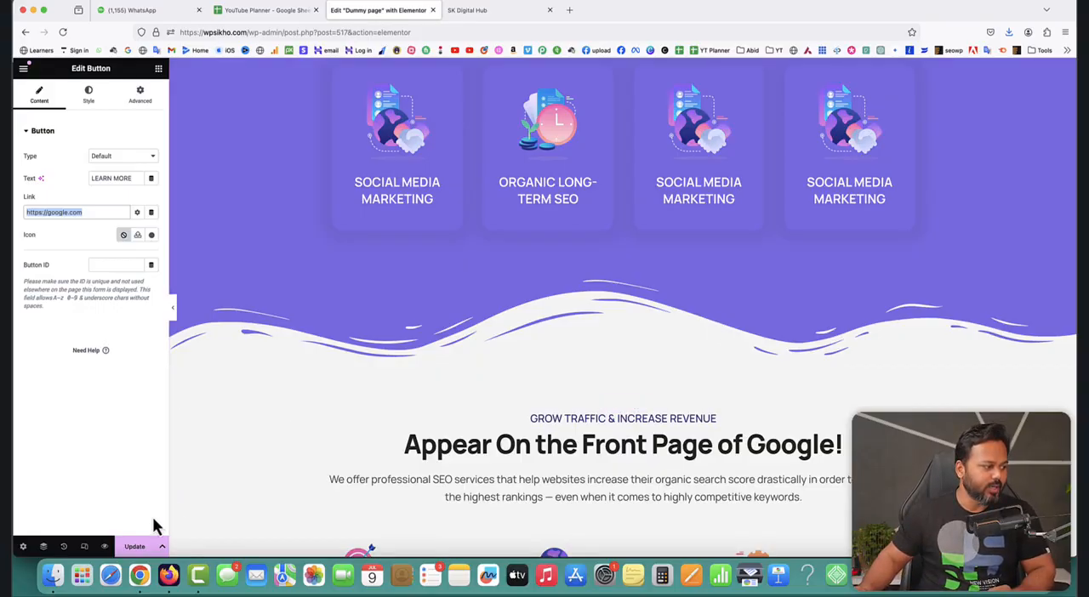
Update the Dummy page with the inserted template content.
click(135, 546)
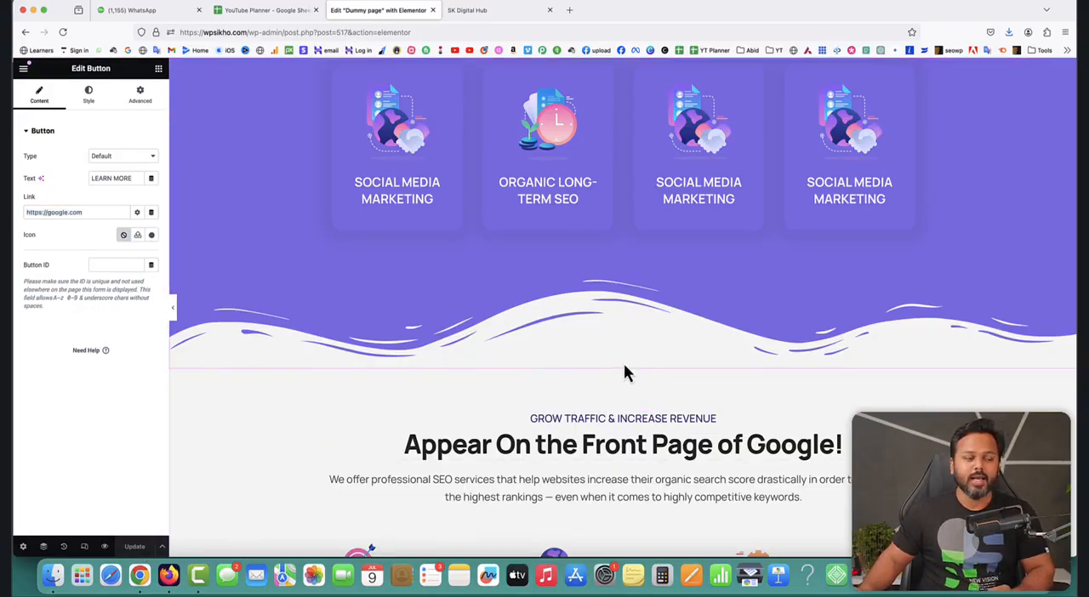
scroll(673, 324, up, 3)
scroll(706, 315, up, 2)
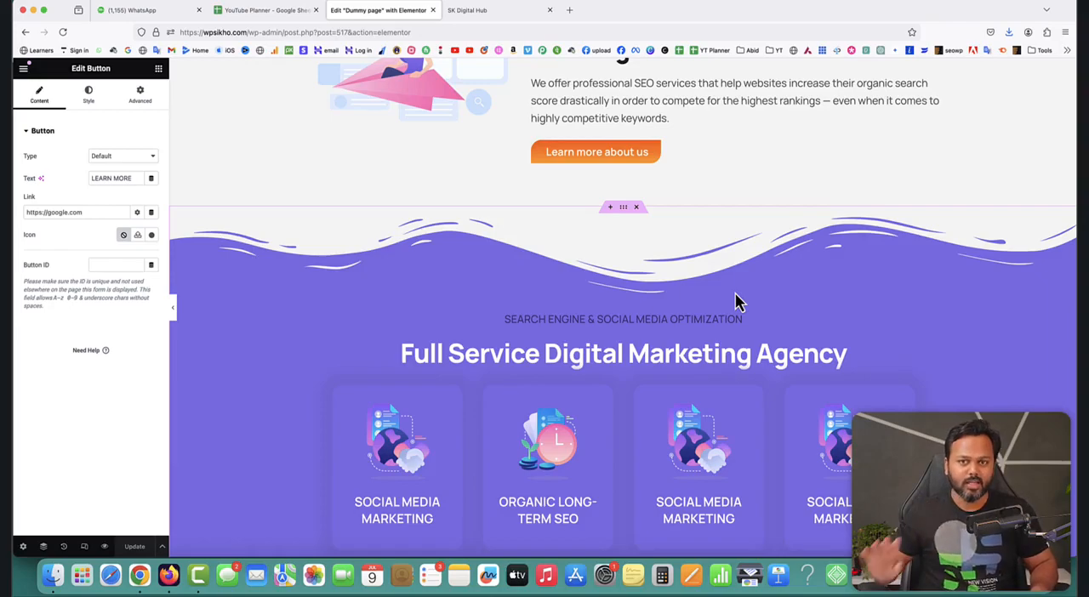
Exit Elementor to the WordPress list of all pages and switch to the live site.
click(24, 75)
click(63, 317)
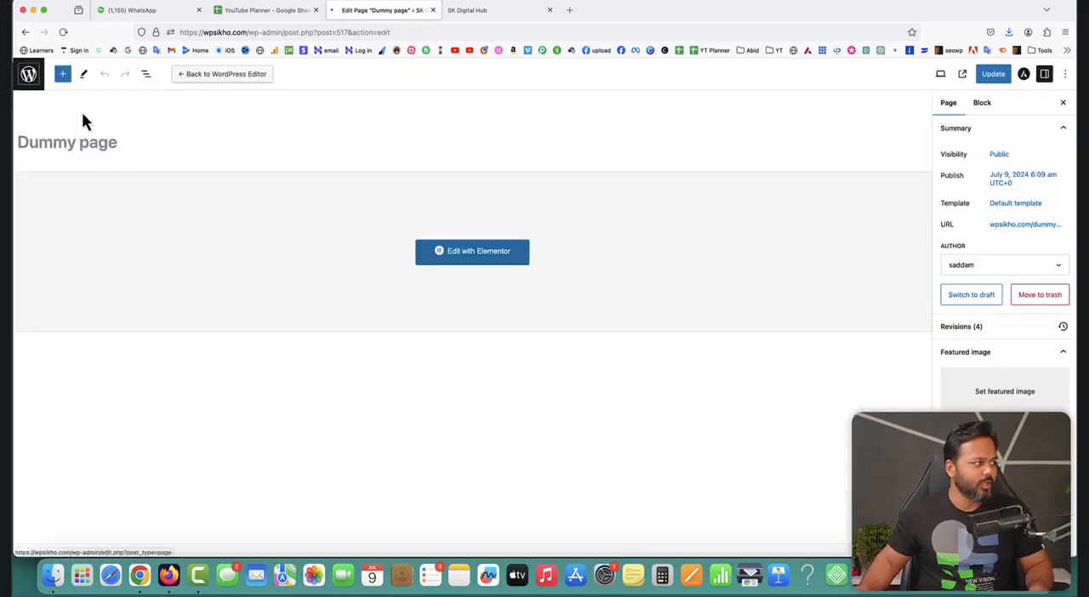
mouse_move(146, 275)
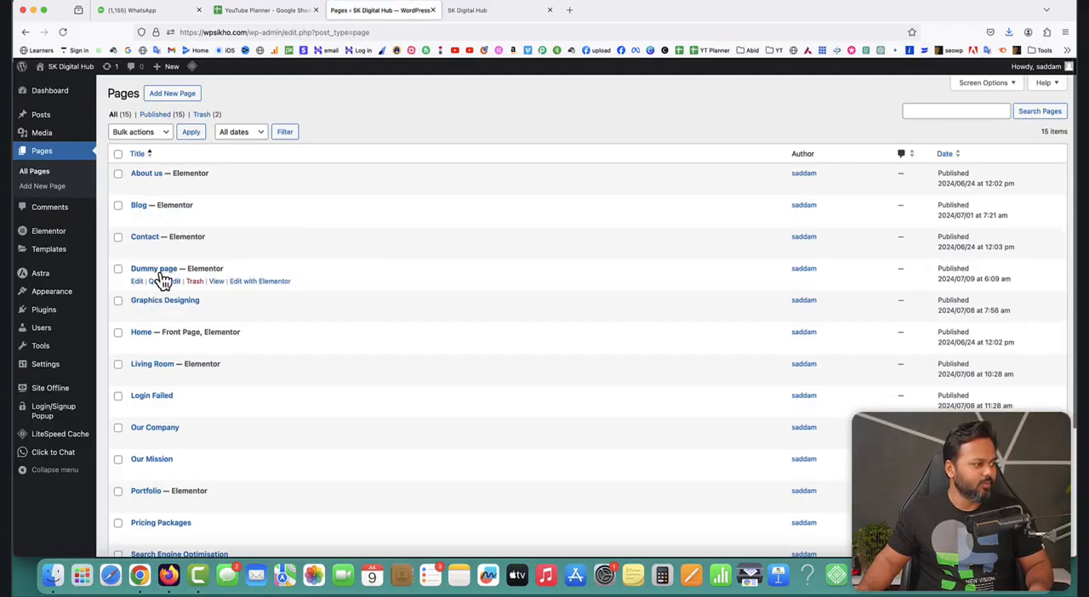
click(479, 10)
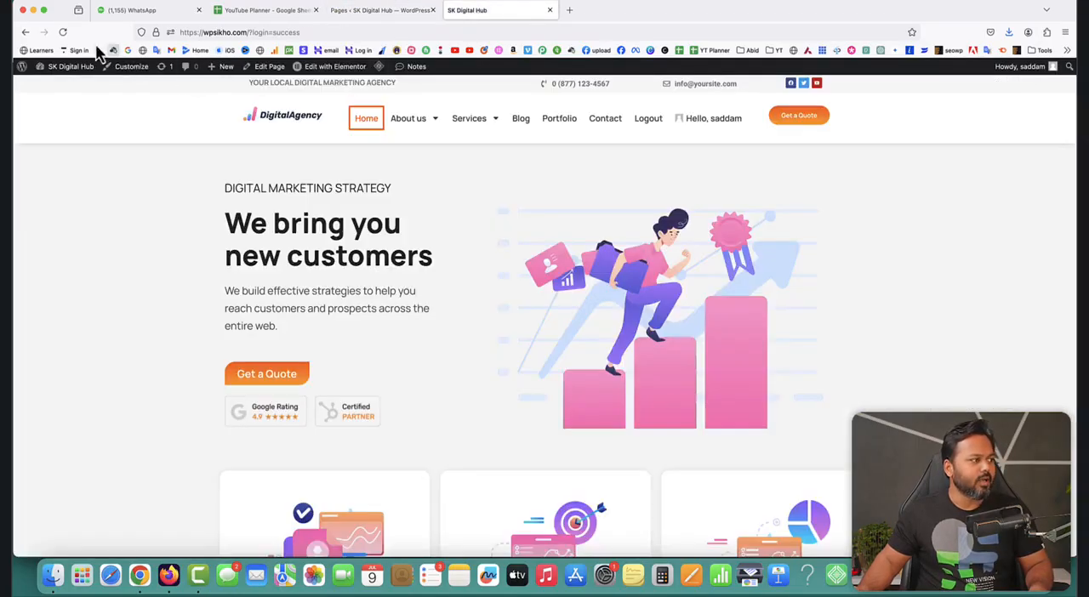
Review the live home page down to its logo carousel, testimonials and FAQ sections.
click(378, 124)
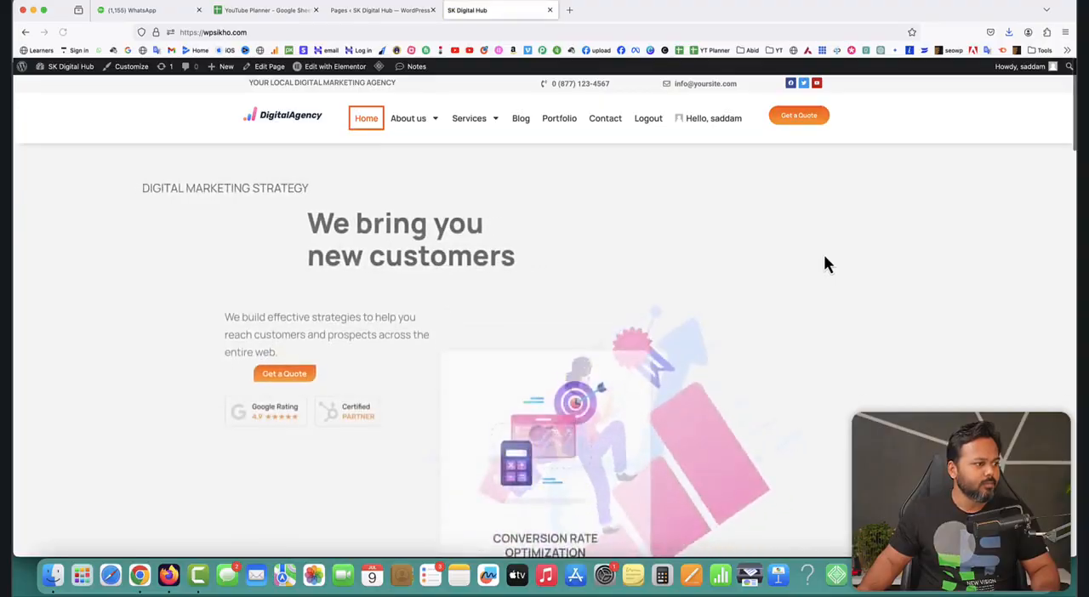
scroll(823, 257, down, 15)
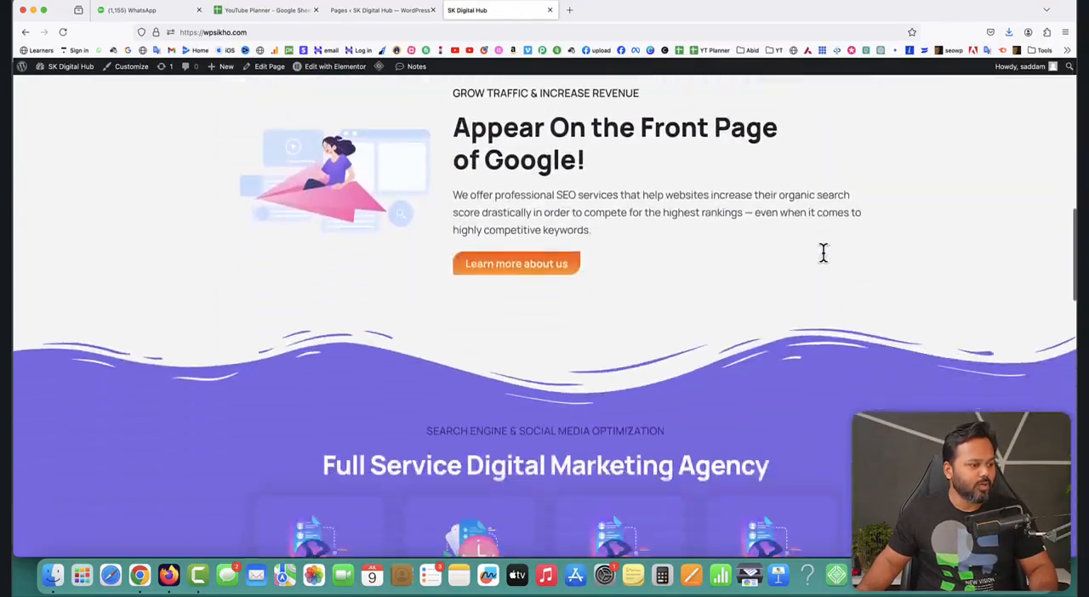
scroll(823, 257, down, 12)
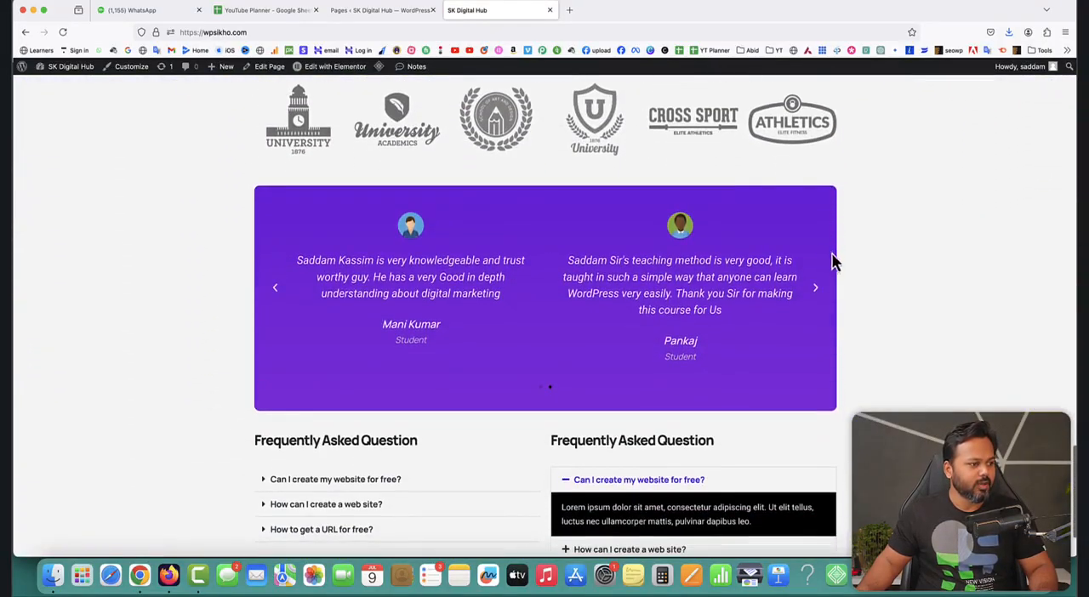
scroll(525, 166, up, 2)
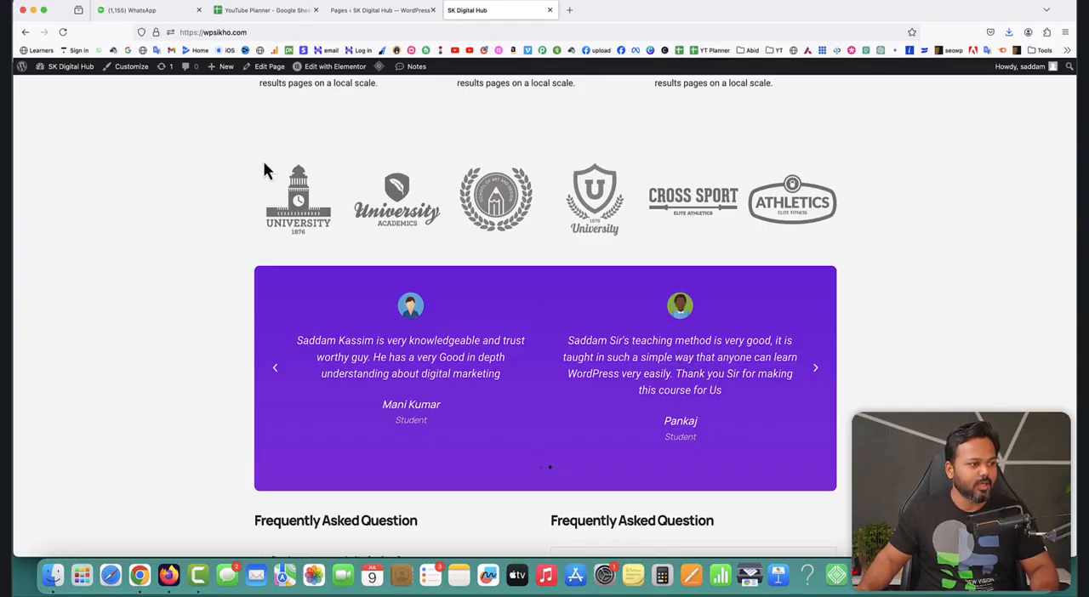
scroll(838, 490, up, 15)
Look through the live Portfolio and Services pages down to their footers.
click(561, 124)
scroll(647, 315, down, 10)
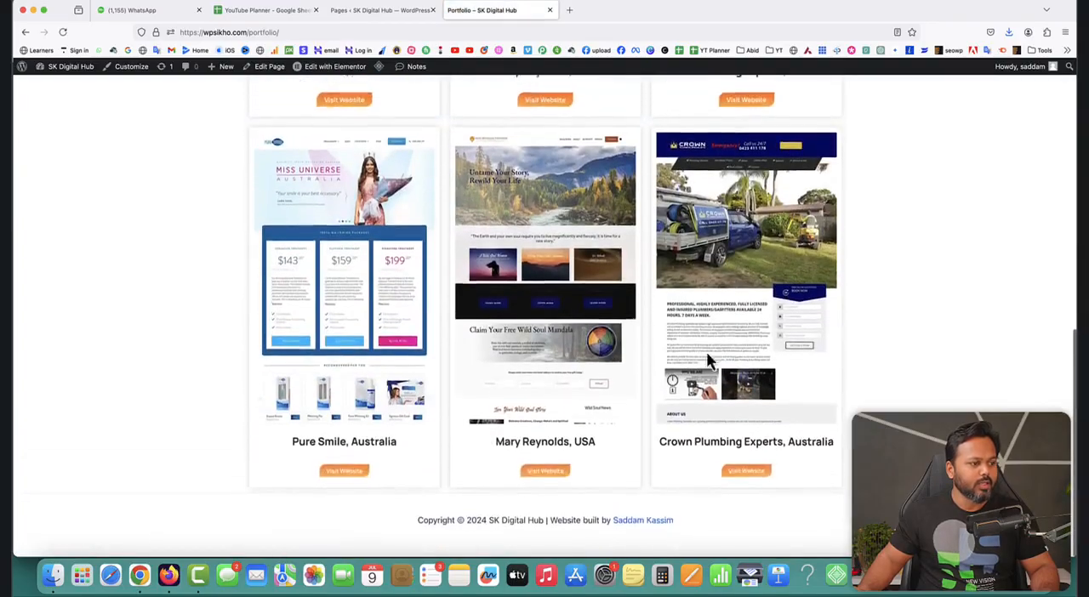
scroll(555, 283, up, 2)
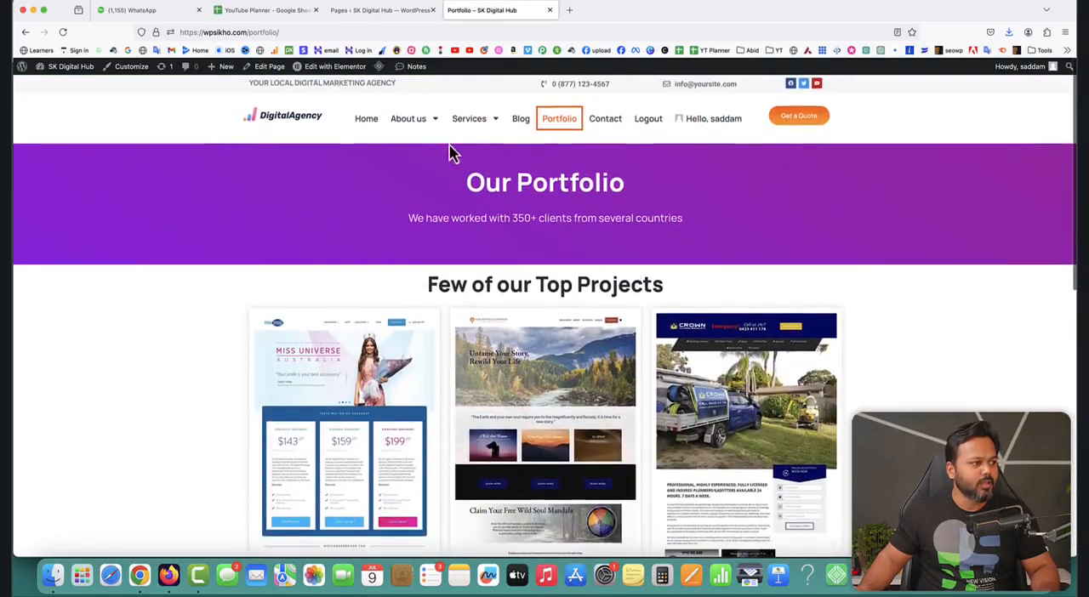
click(468, 121)
scroll(746, 388, down, 20)
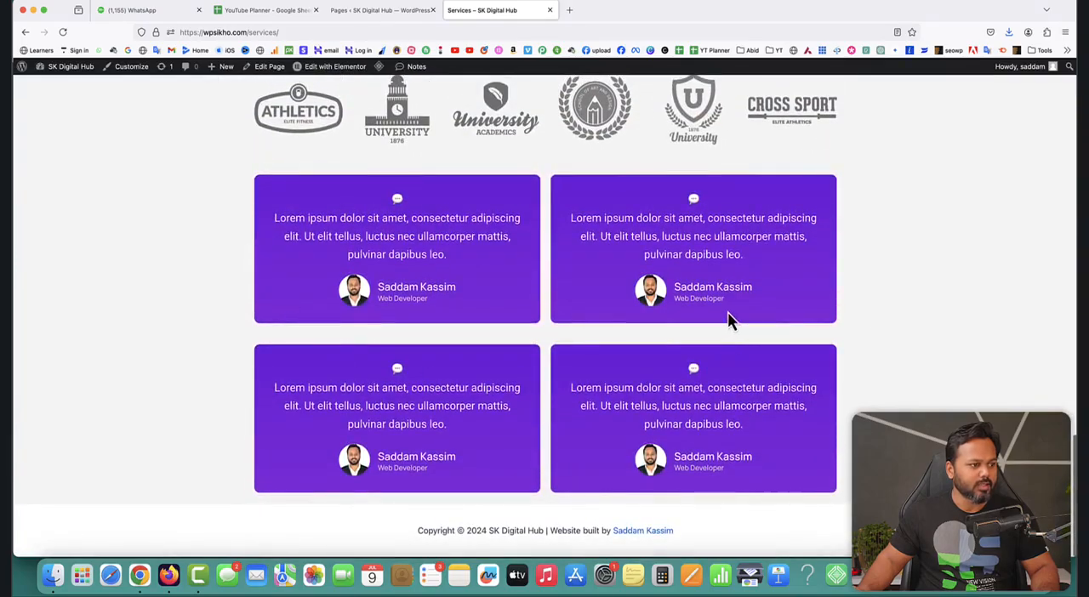
scroll(727, 314, up, 20)
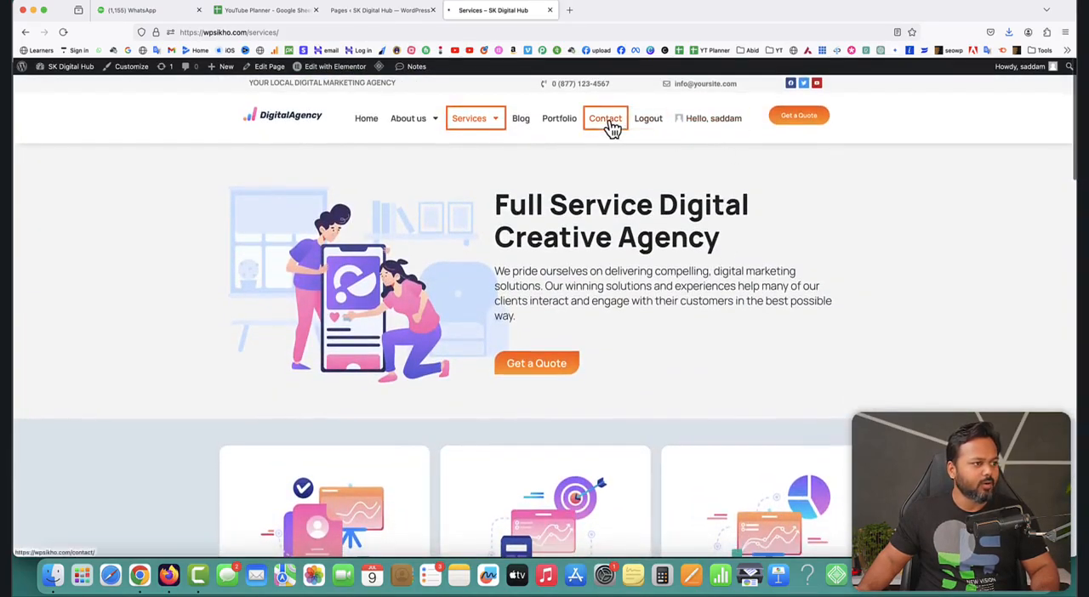
Review the live Contact page, including its map, inquiry form and contact details.
click(611, 126)
scroll(940, 341, down, 3)
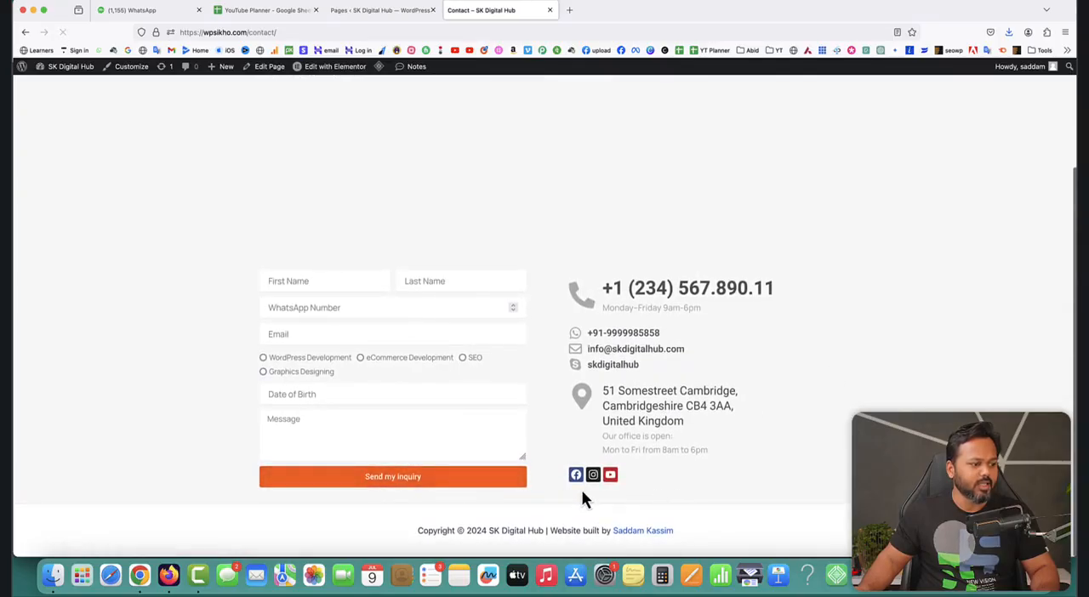
scroll(534, 143, down, 2)
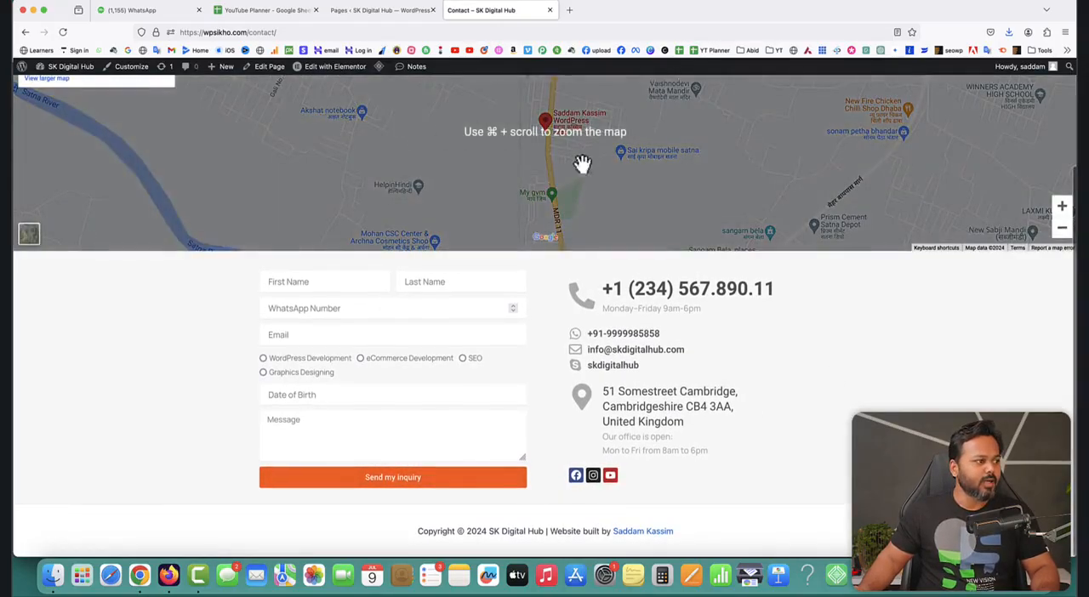
scroll(511, 136, up, 3)
Return to the live home page and examine its logo carousel and testimonial slider.
click(368, 122)
scroll(662, 330, down, 5)
scroll(659, 320, down, 10)
scroll(659, 323, up, 6)
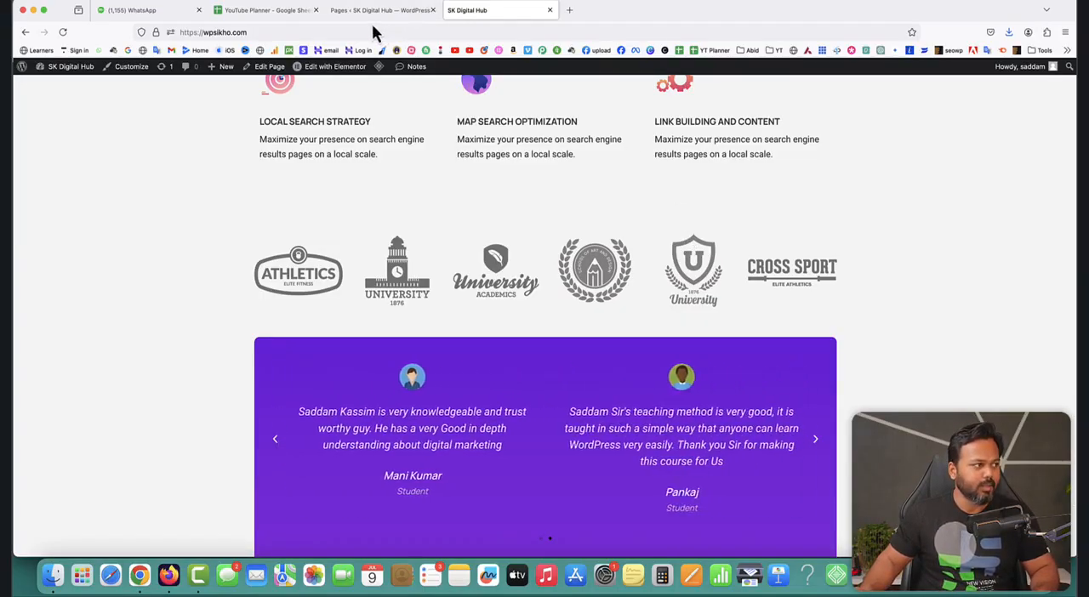
Open the home page for editing in Elementor and locate the container holding the logo carousel and testimonials.
mouse_move(325, 75)
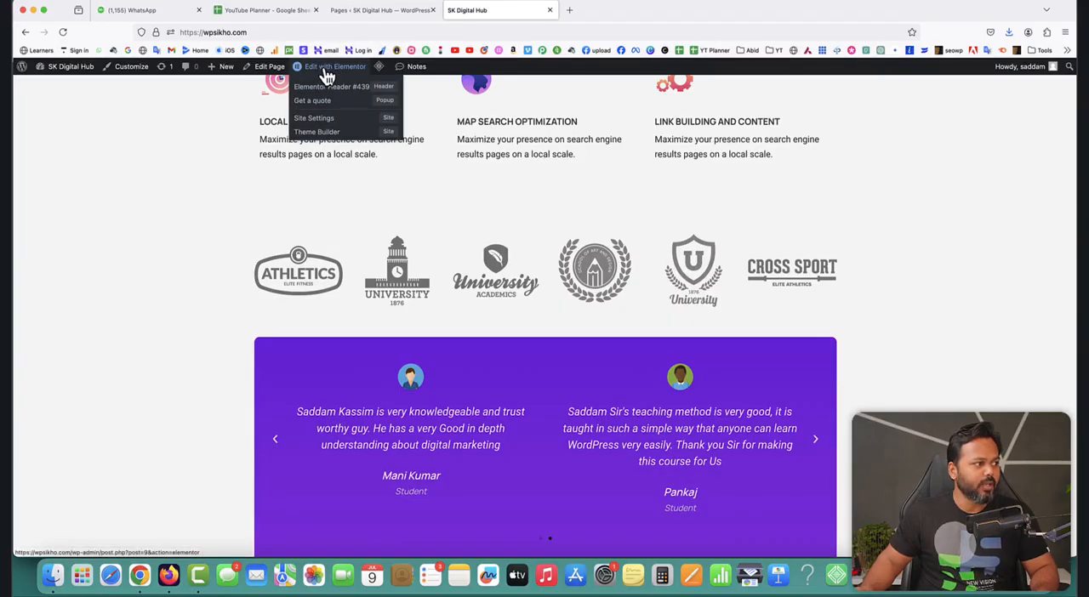
click(324, 70)
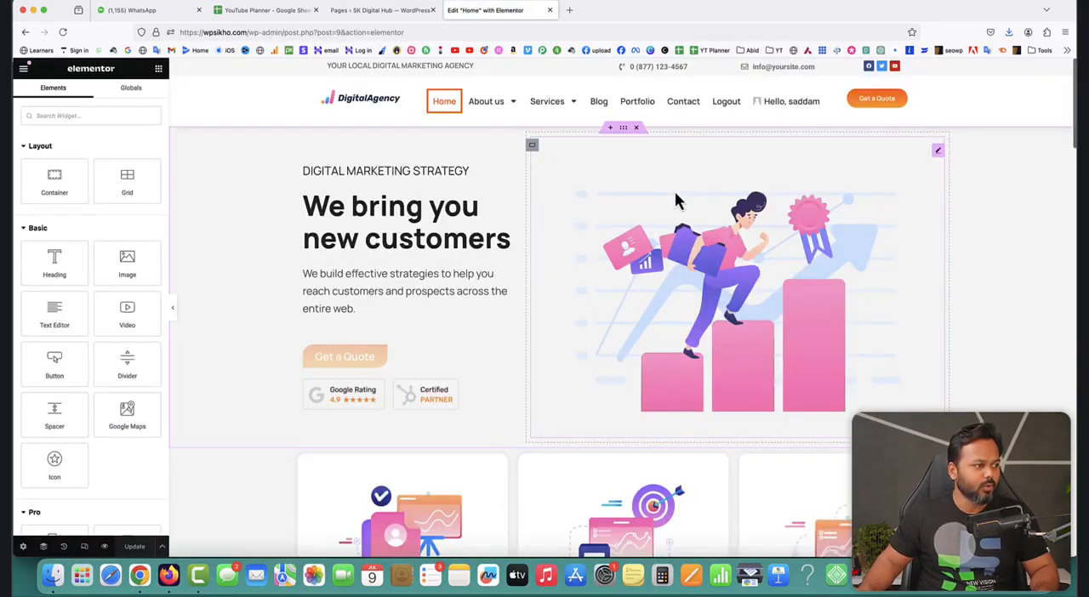
scroll(709, 208, down, 8)
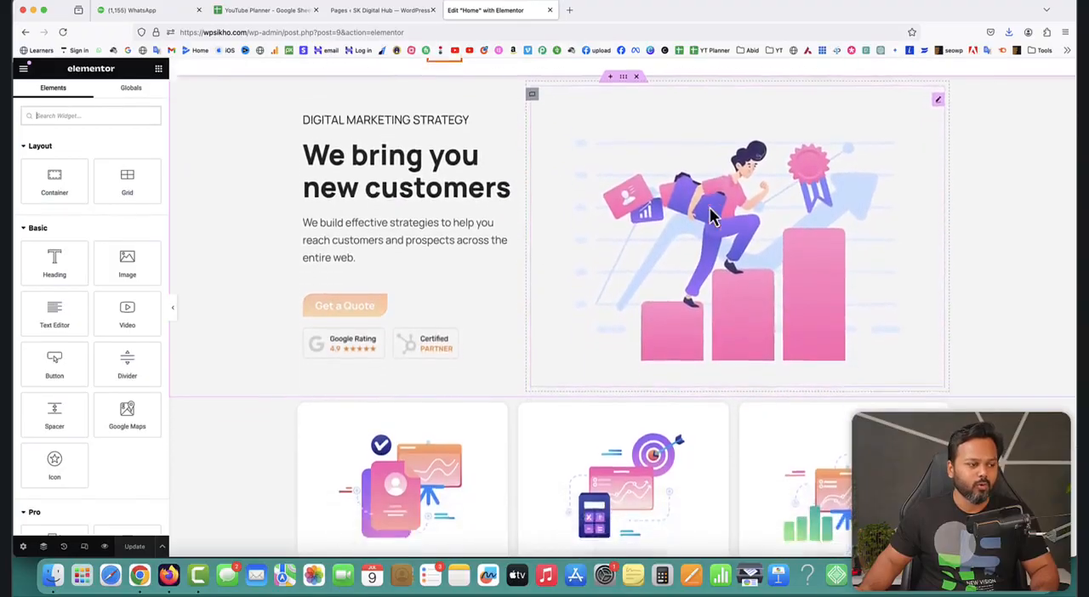
scroll(710, 207, down, 15)
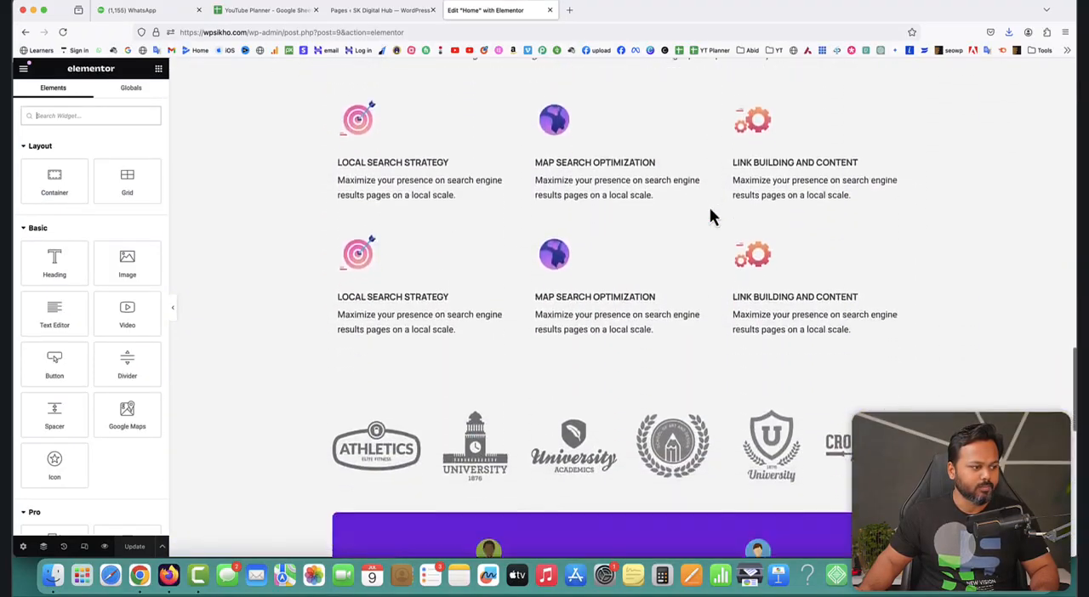
scroll(715, 213, up, 3)
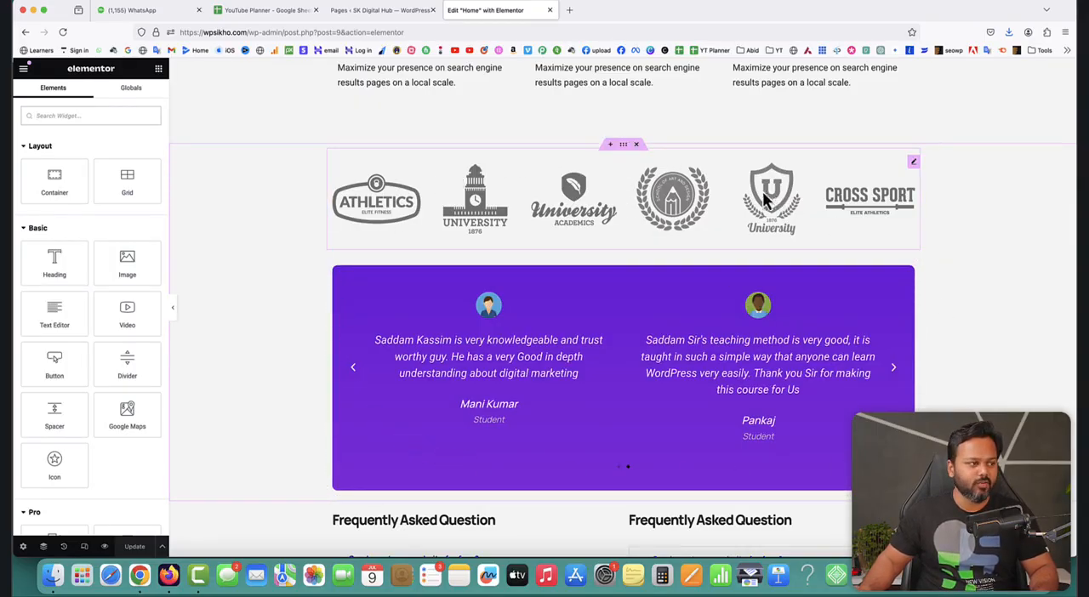
Save the logo carousel and testimonials container to the library as "testimonial container template", and close the library.
right_click(628, 153)
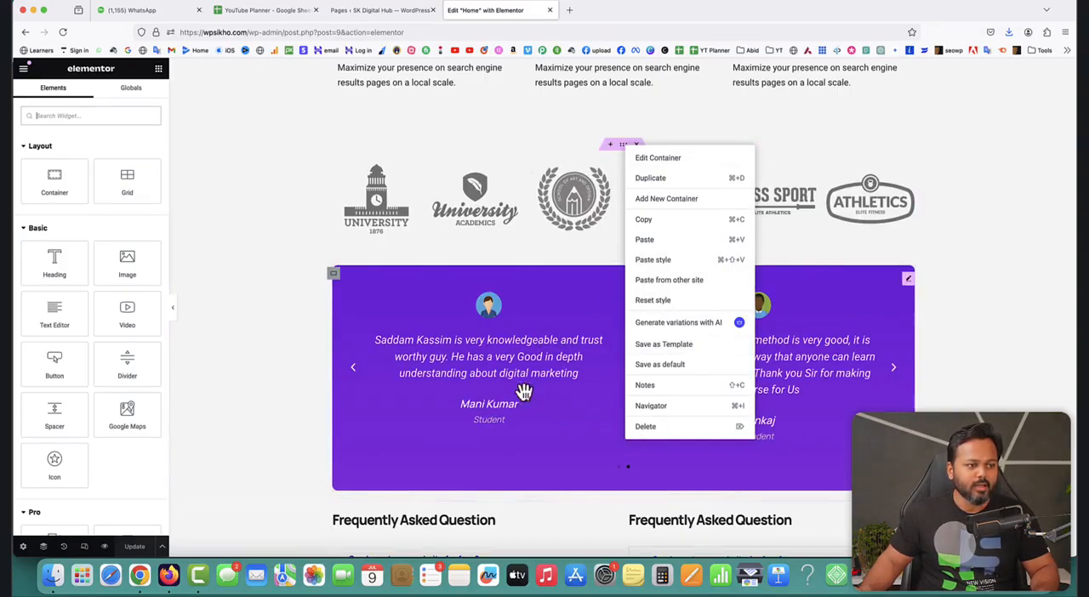
click(670, 345)
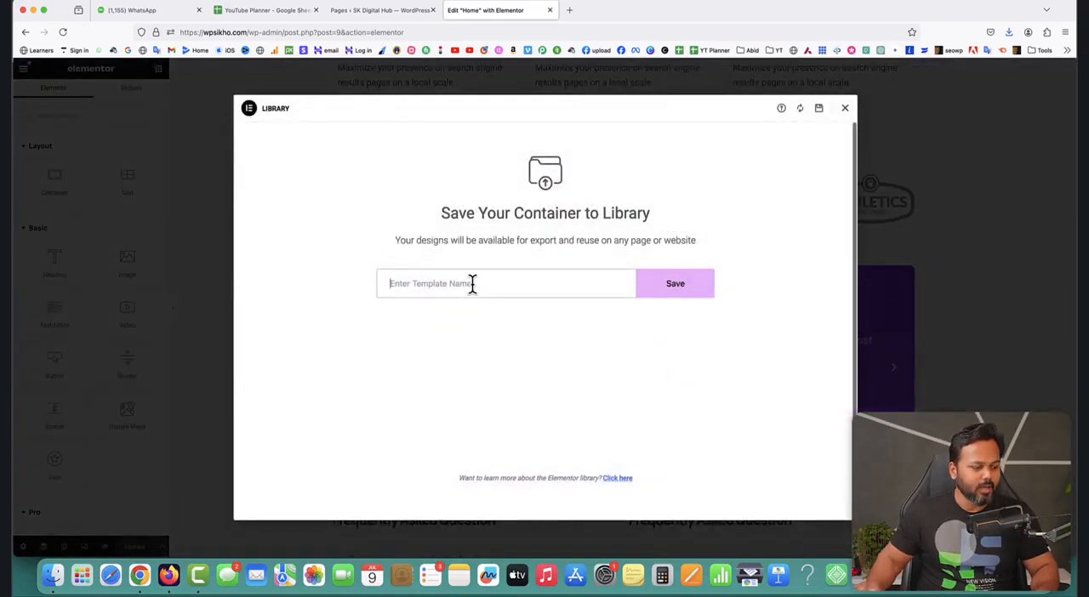
text(testimonial contain)
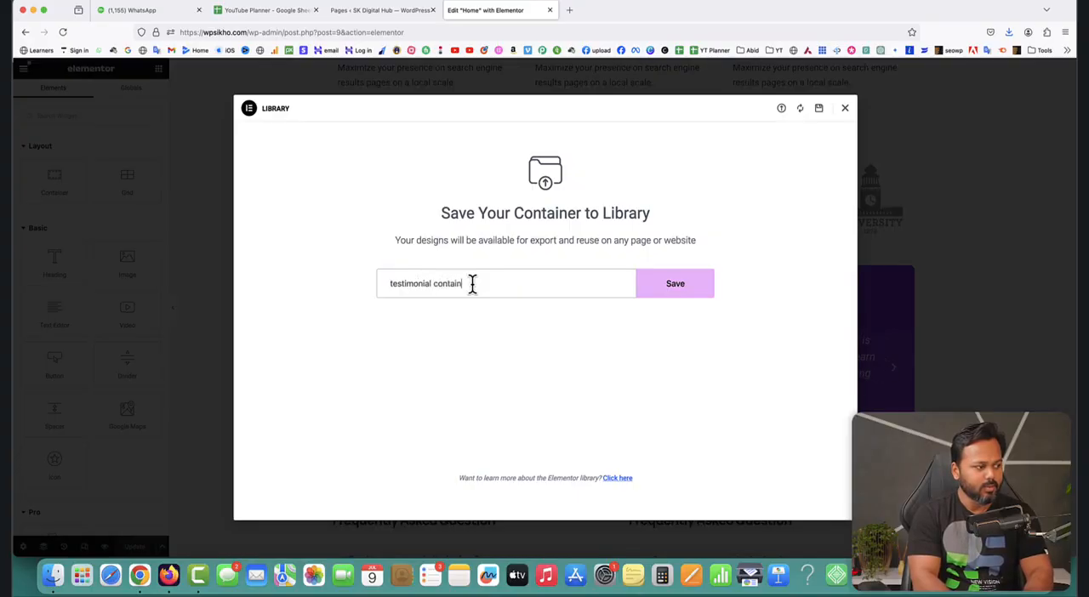
text(er template)
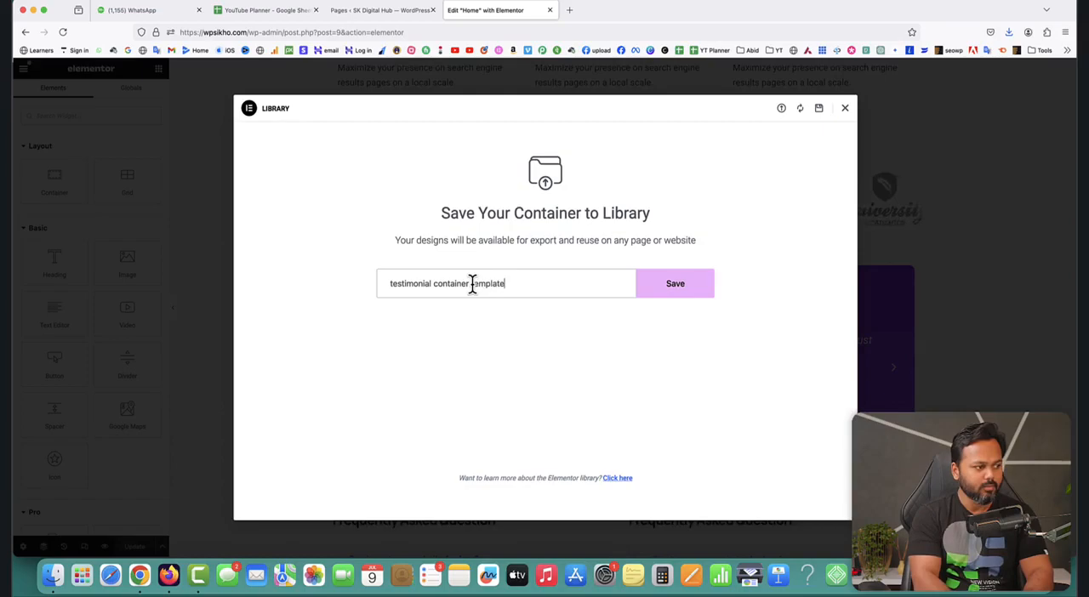
click(650, 294)
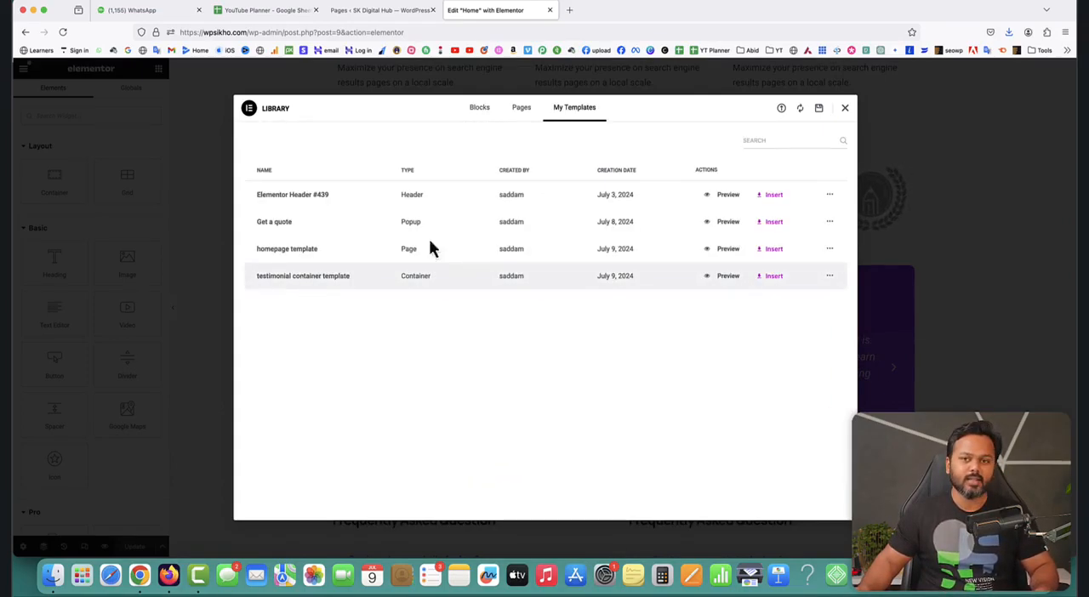
click(846, 110)
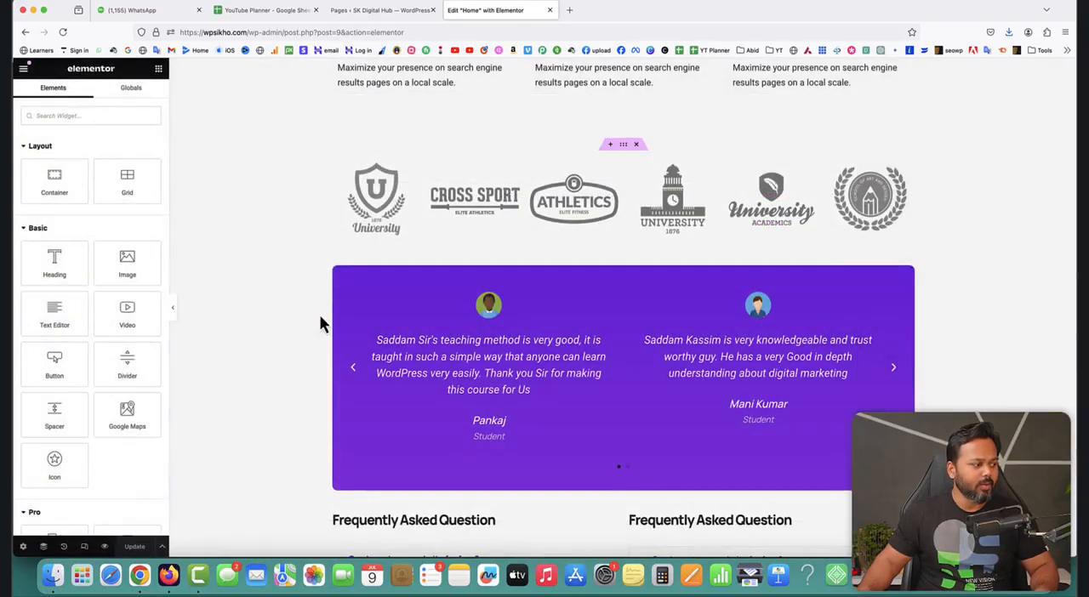
Close the Home editor, refresh the list of all pages, and open the Contact page in Elementor.
click(551, 11)
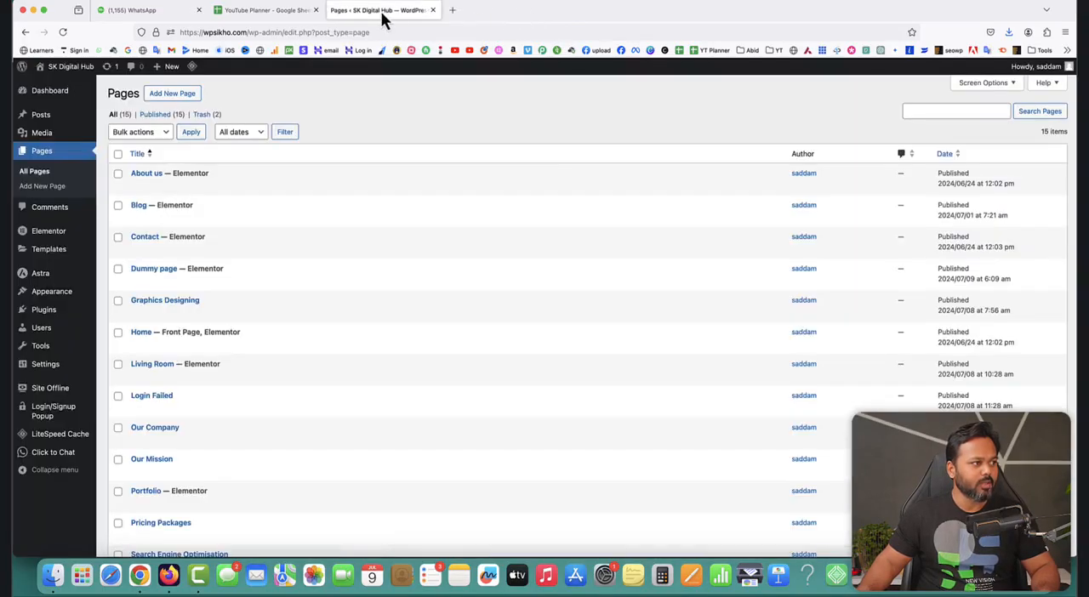
click(63, 32)
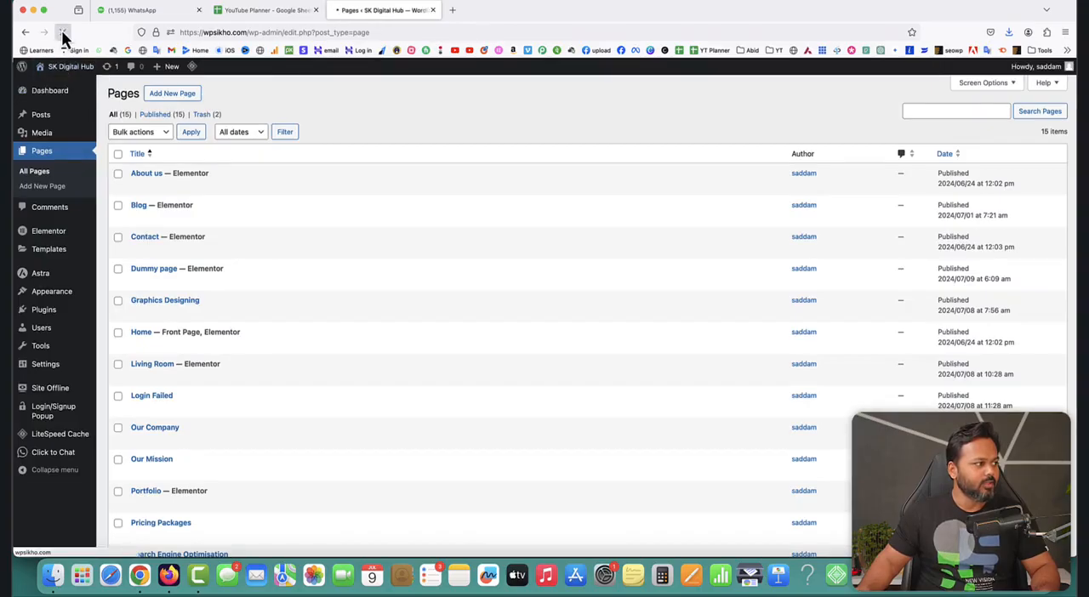
scroll(291, 358, down, 2)
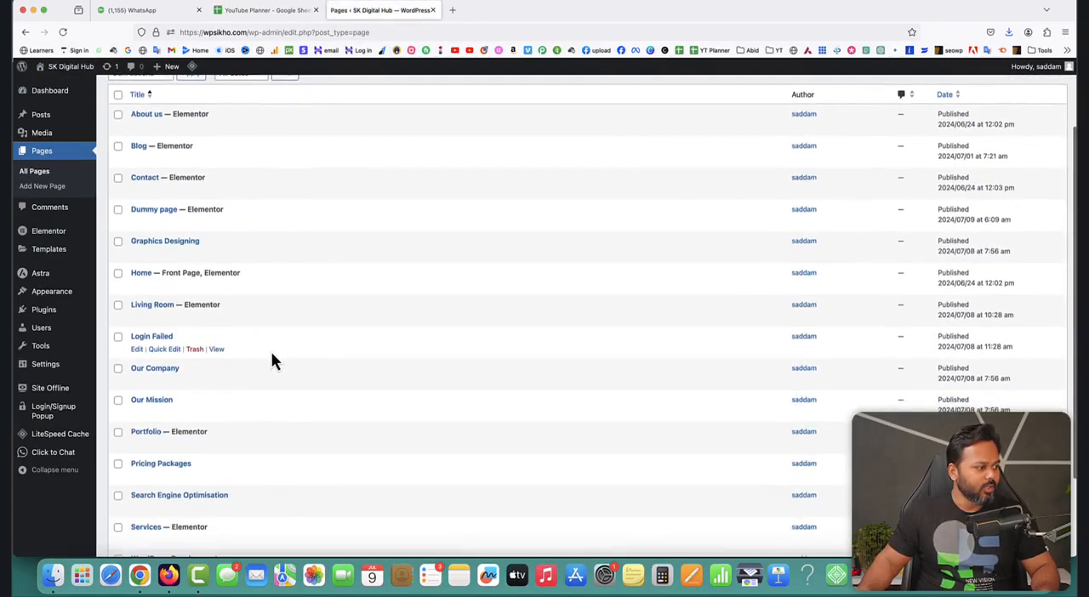
scroll(270, 361, down, 4)
scroll(178, 252, up, 3)
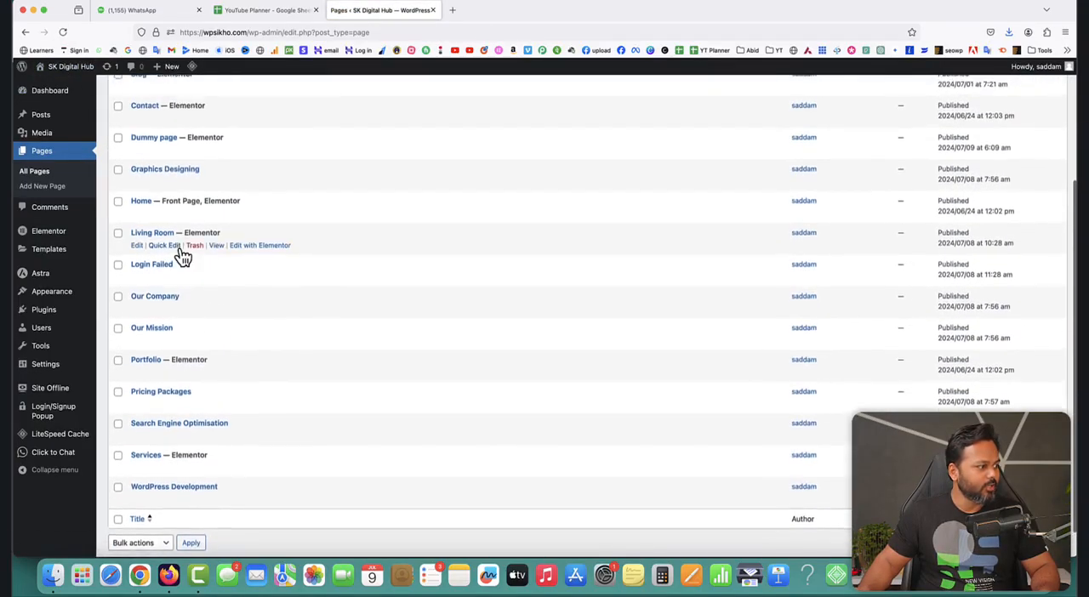
click(260, 199)
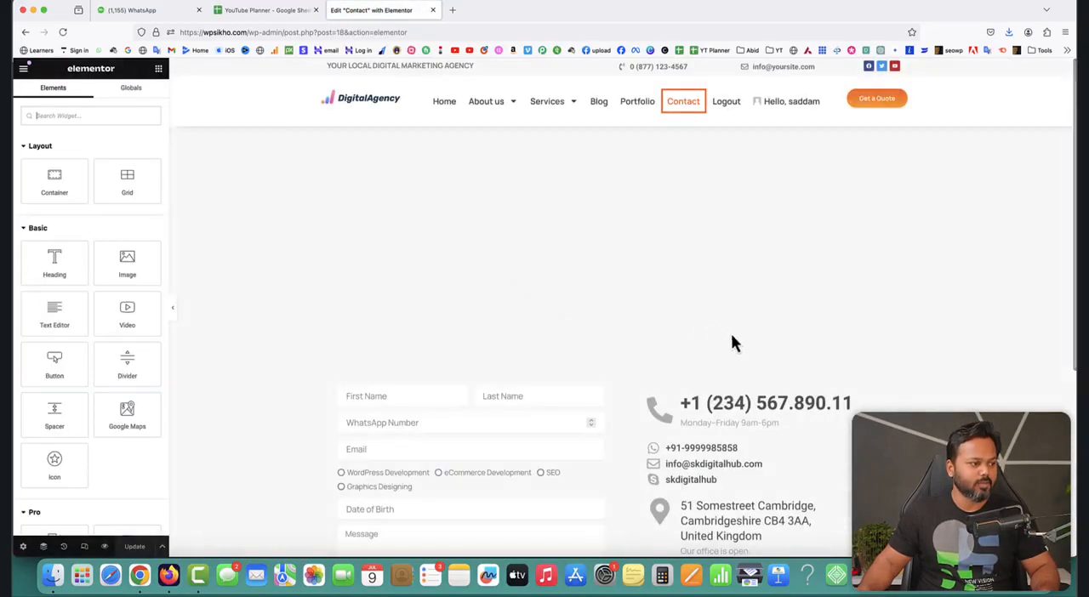
Insert "testimonial container template" below the contact form with its container settings applied, and update the Contact page.
scroll(915, 386, down, 6)
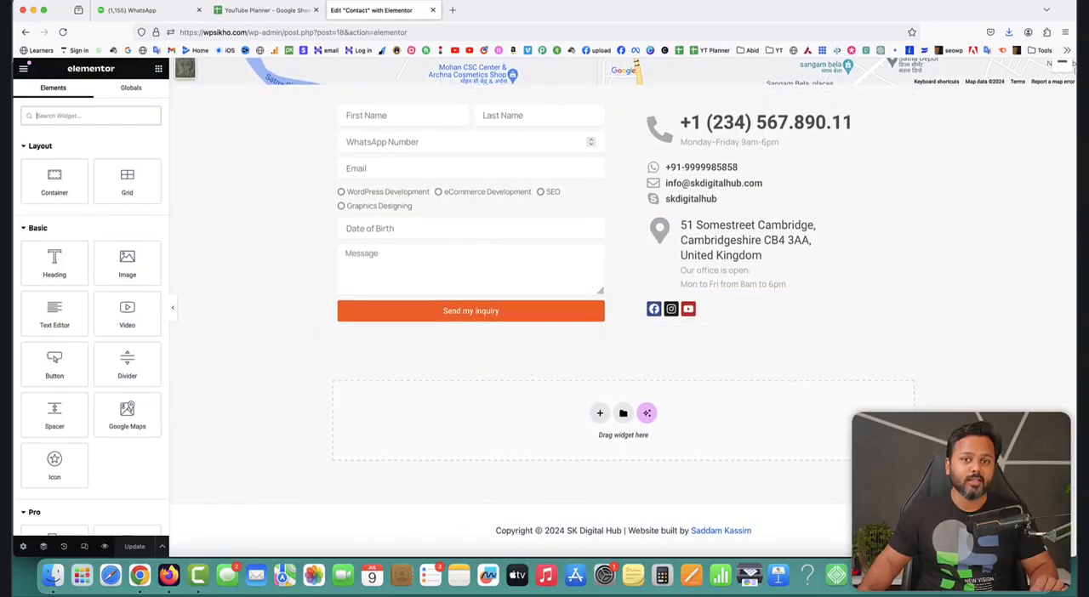
click(623, 413)
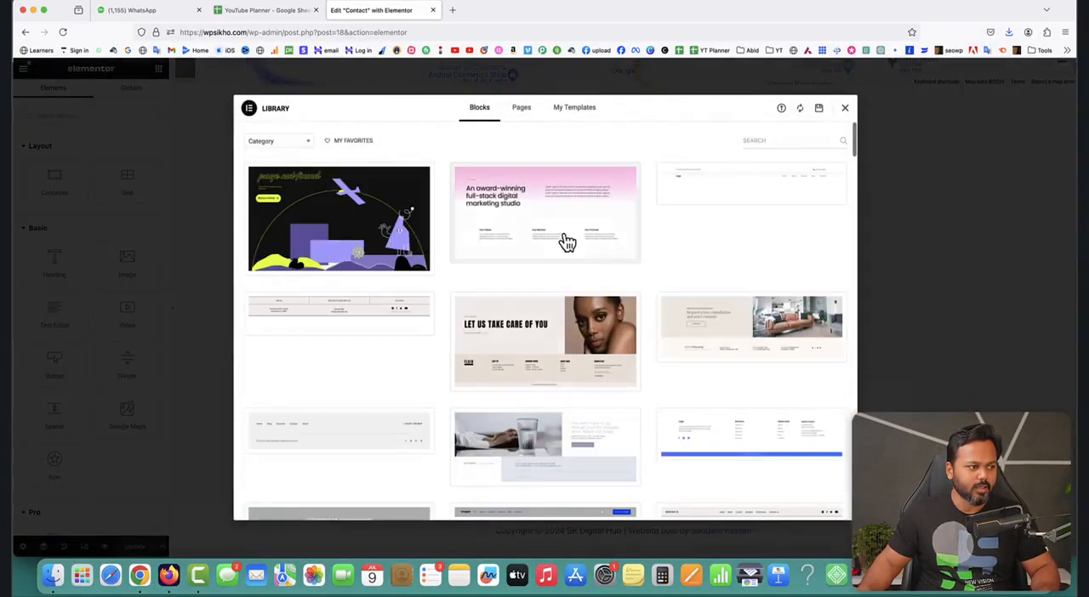
click(570, 111)
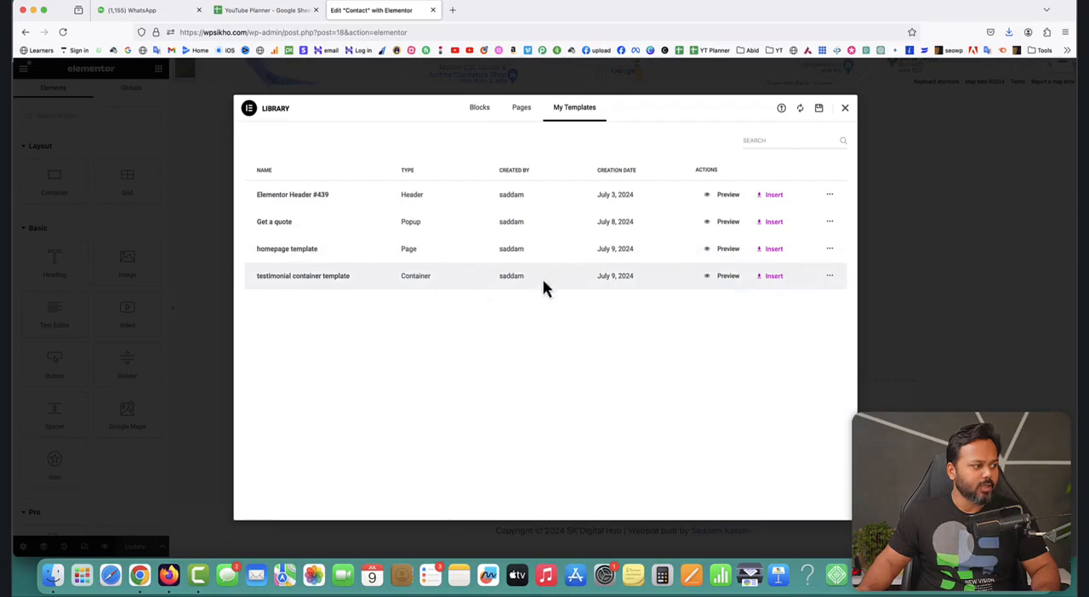
click(768, 277)
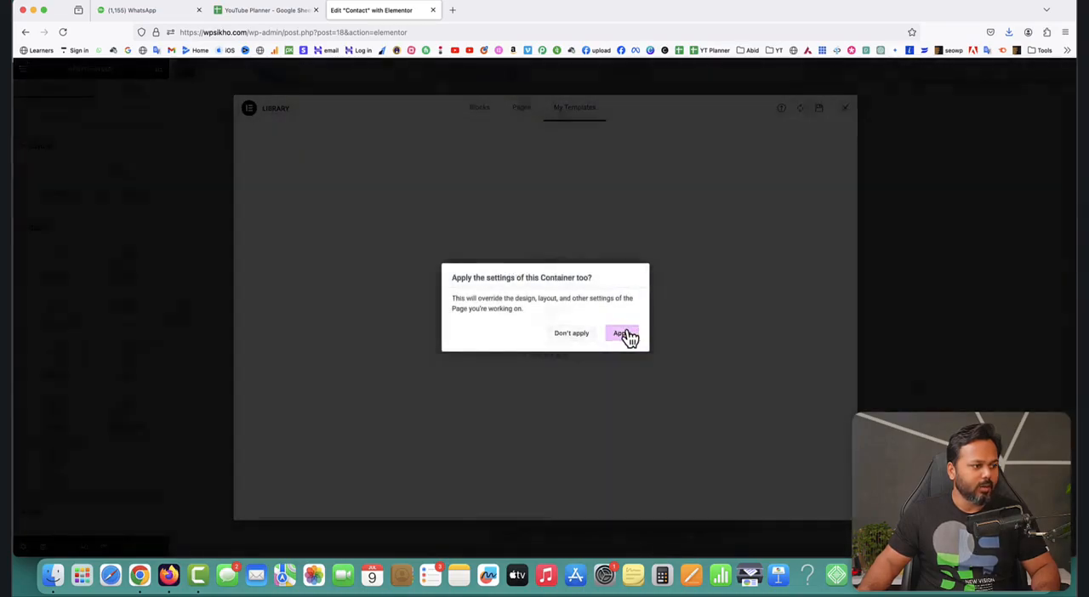
click(627, 335)
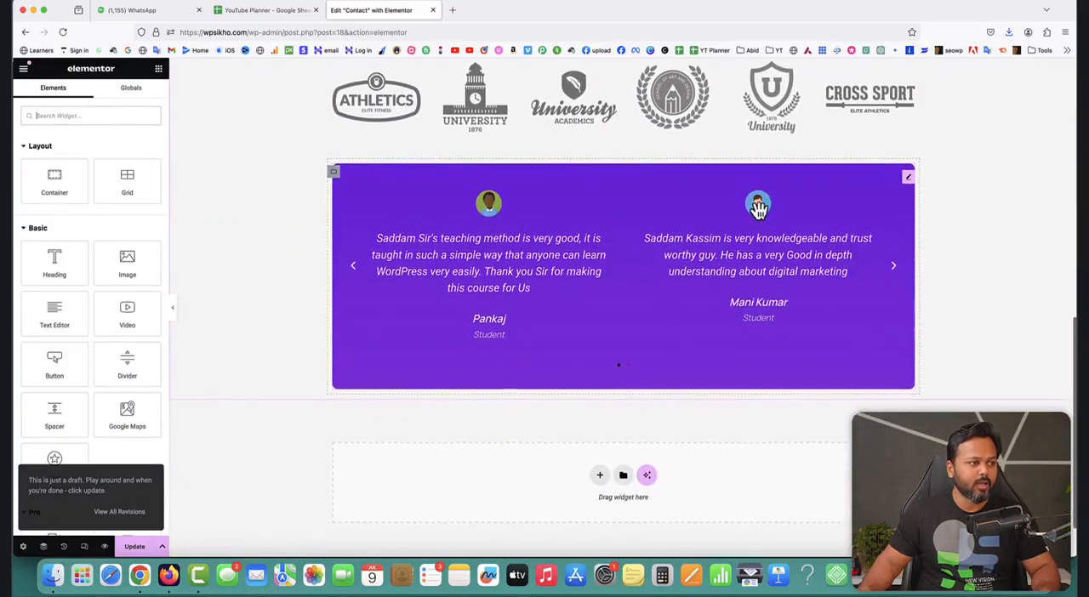
scroll(758, 208, up, 2)
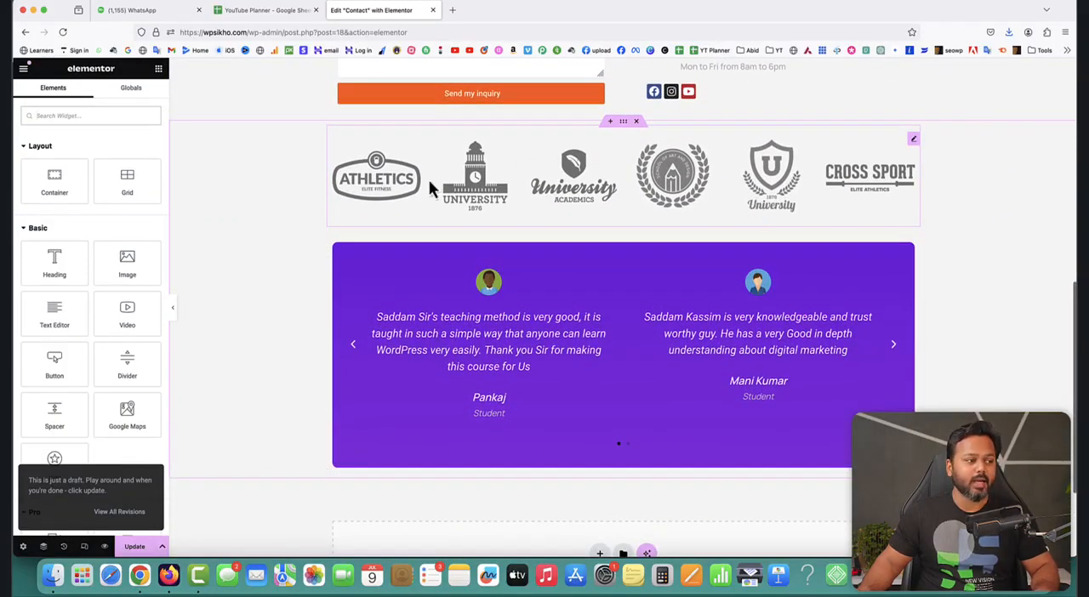
click(134, 547)
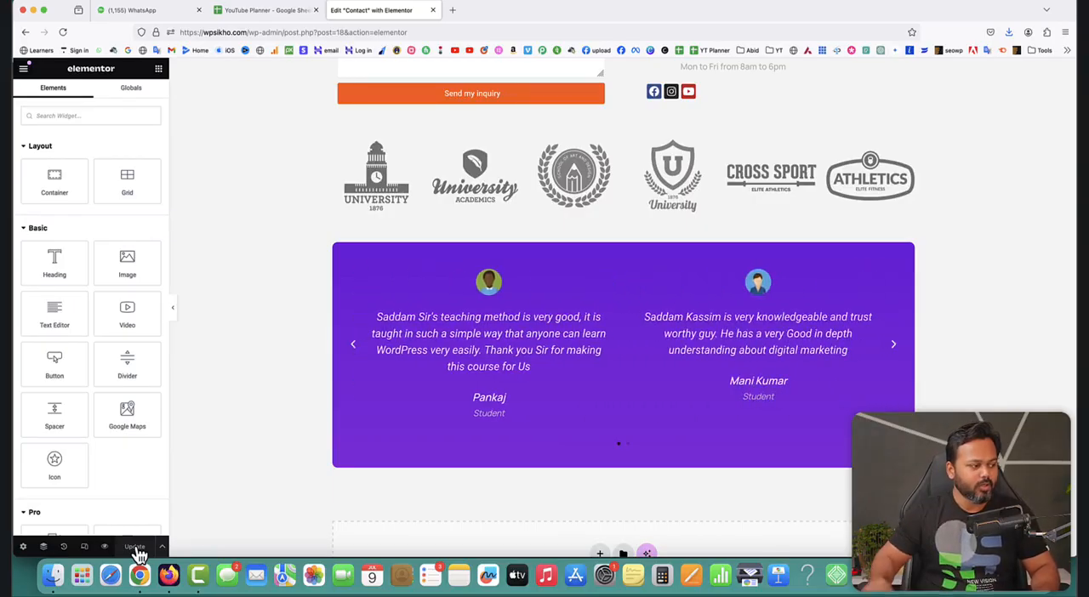
View the updated Contact page in a new tab and check the logo carousel and testimonial slider.
click(24, 71)
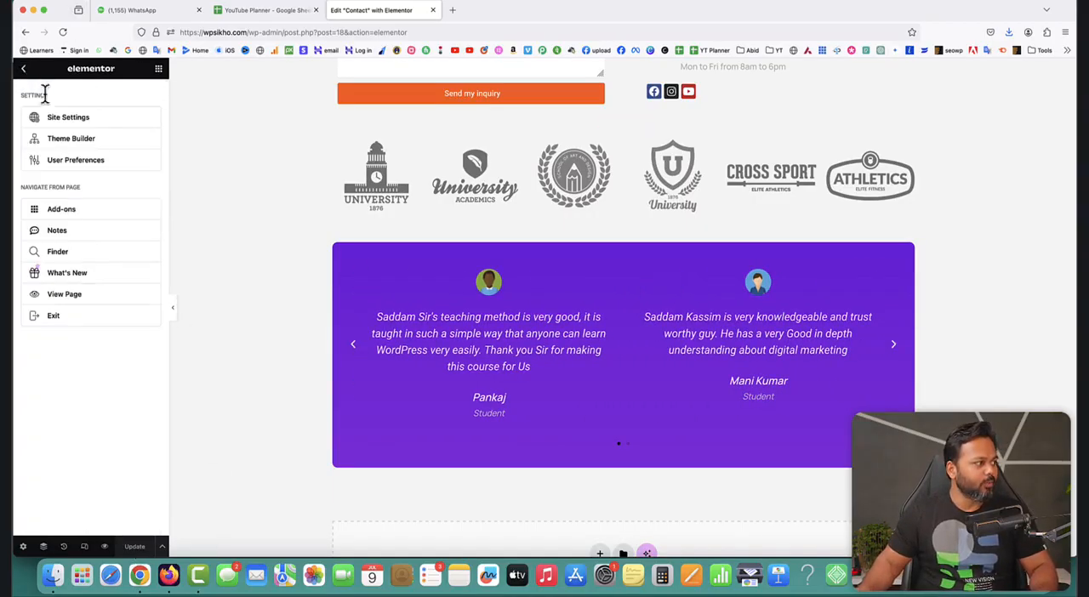
right_click(67, 296)
click(128, 297)
click(488, 10)
scroll(875, 340, down, 10)
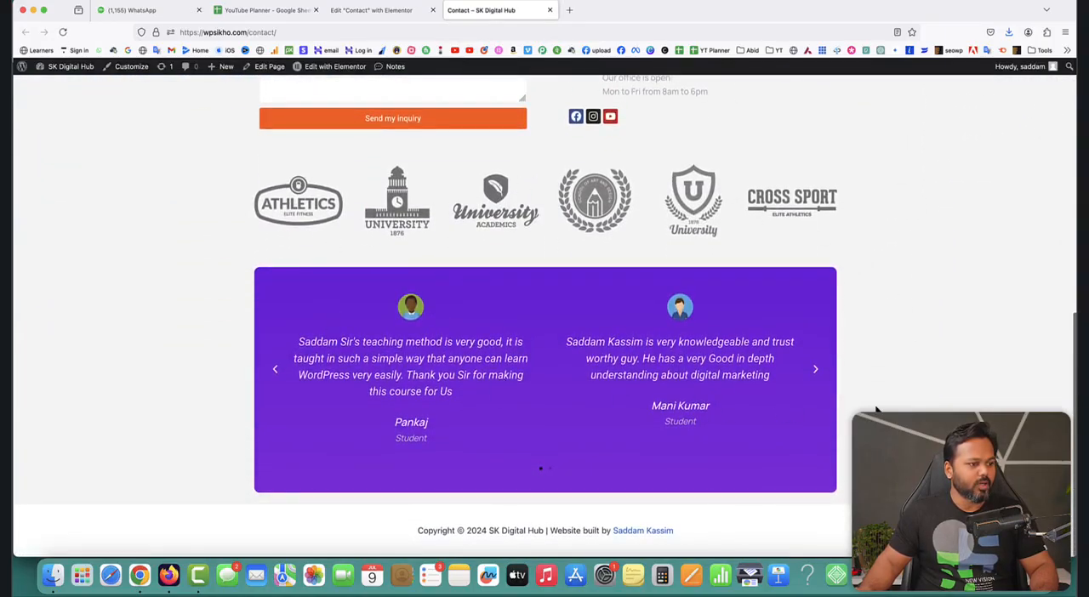
click(816, 375)
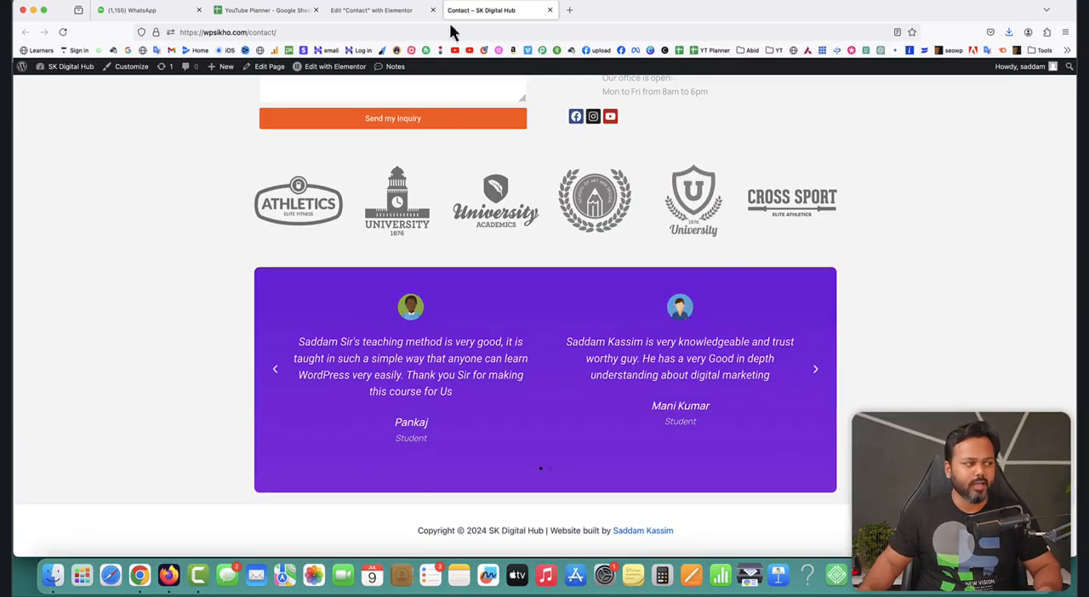
Return to the Contact page editor and examine the Image Carousel widget's content settings.
click(383, 10)
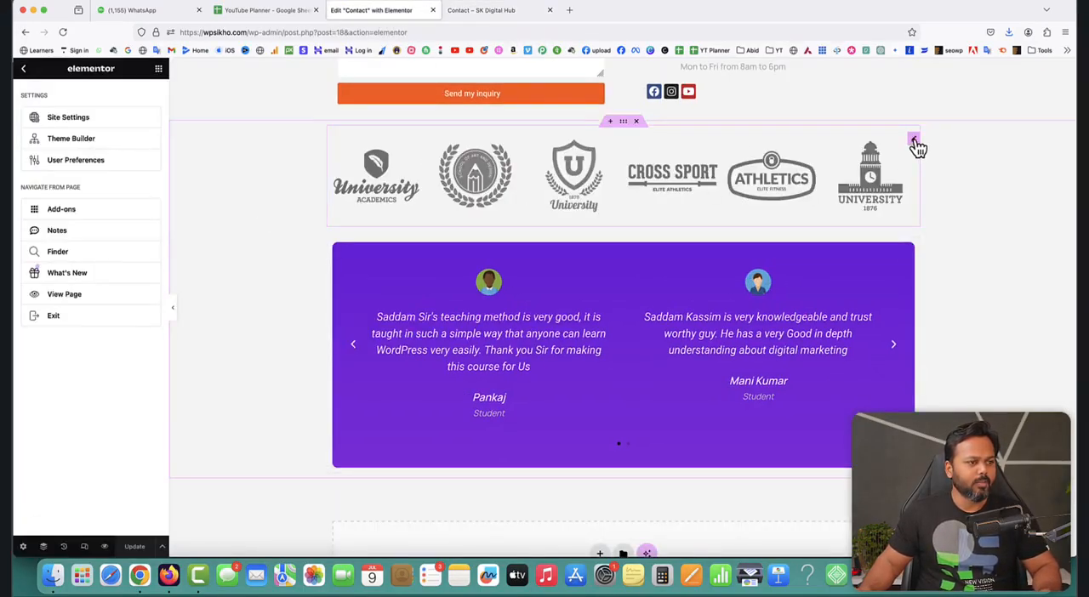
click(913, 141)
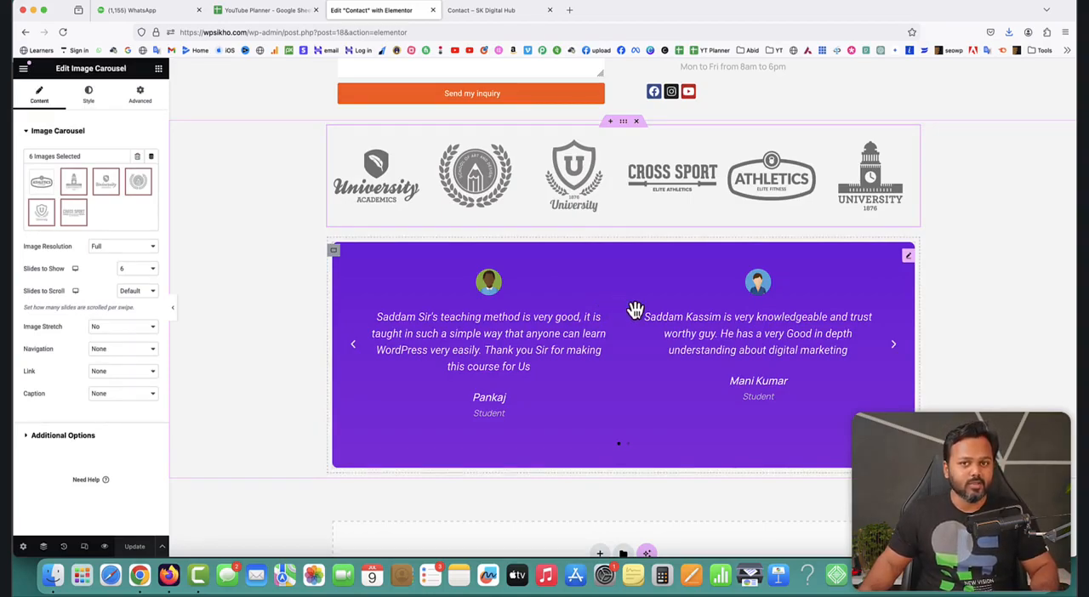
scroll(636, 309, up, 10)
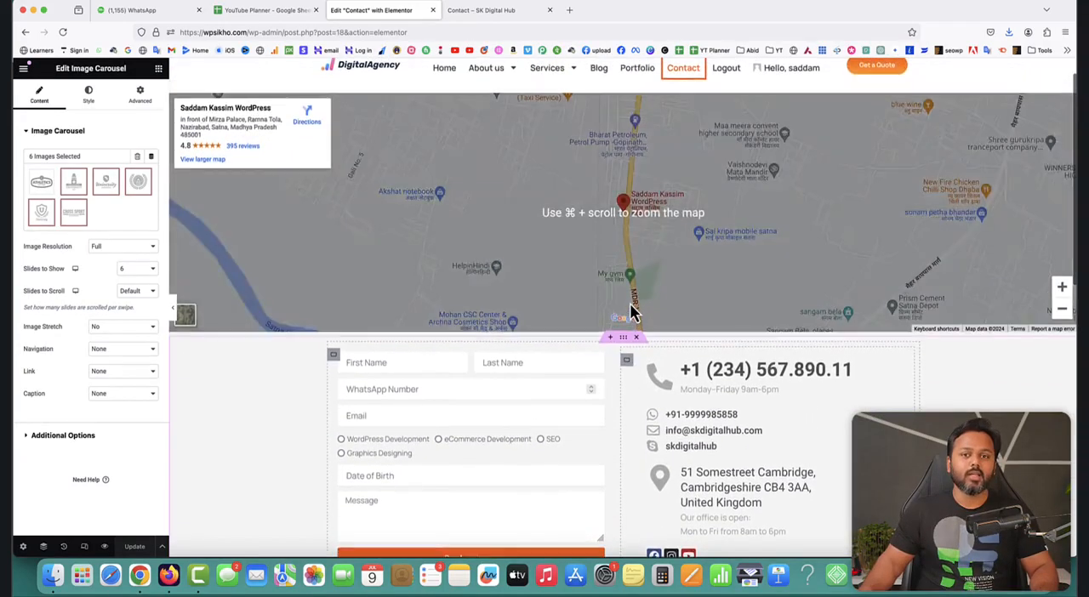